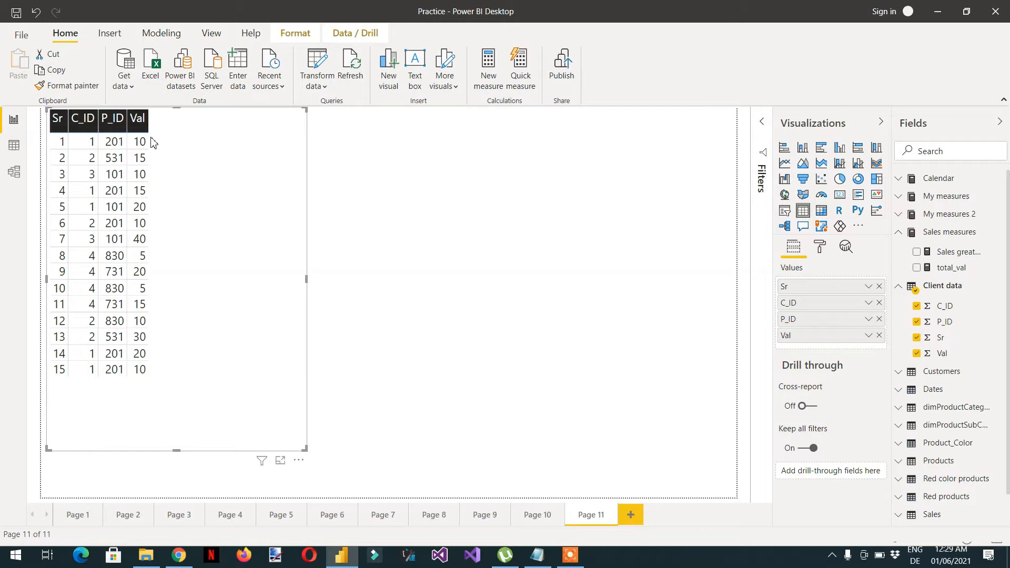
# - Create a new measure named Sum_Client in the Sales measures table and start a second formula line
pyautogui.click(127, 148)
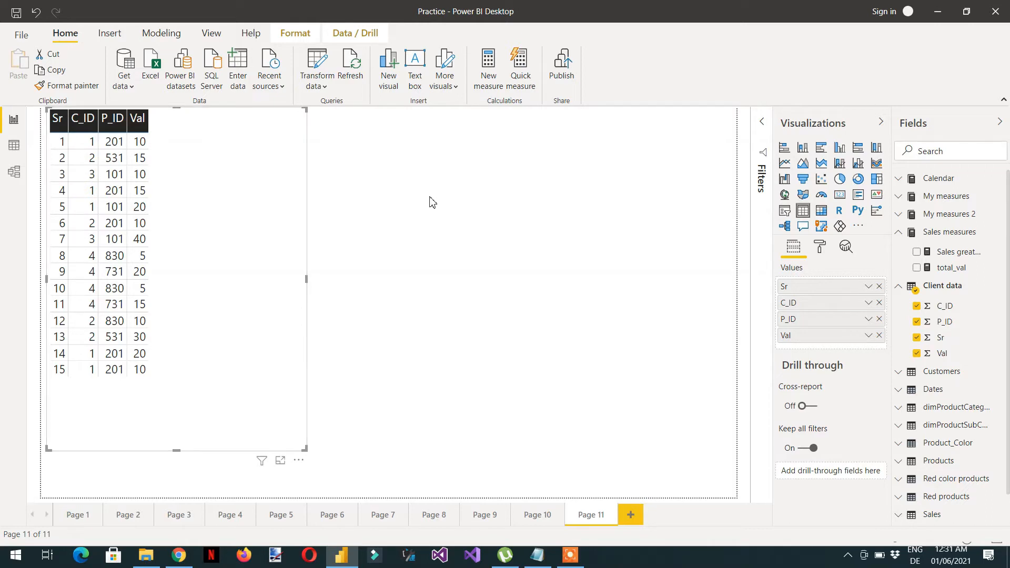
pyautogui.click(945, 235)
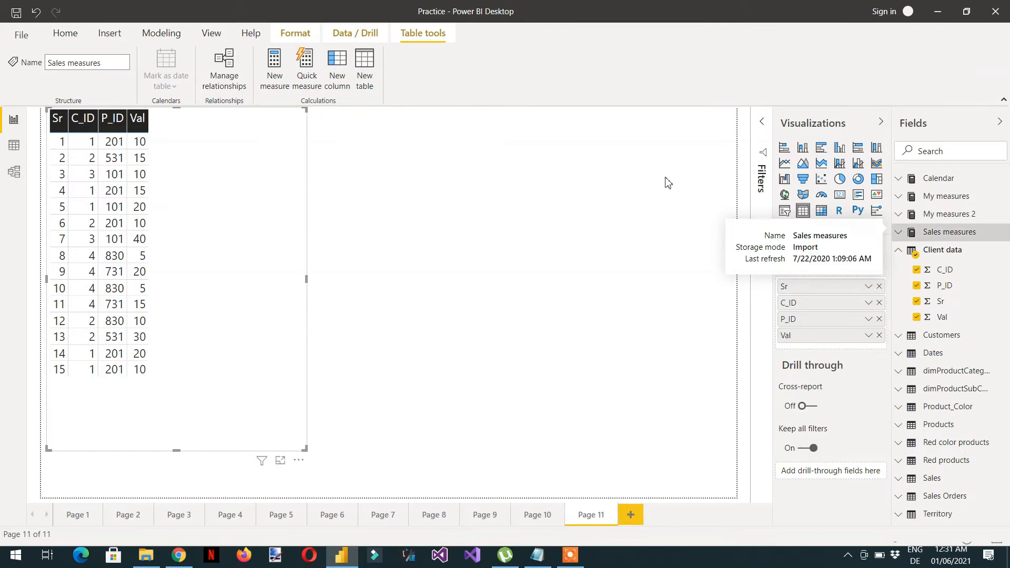
pyautogui.click(278, 85)
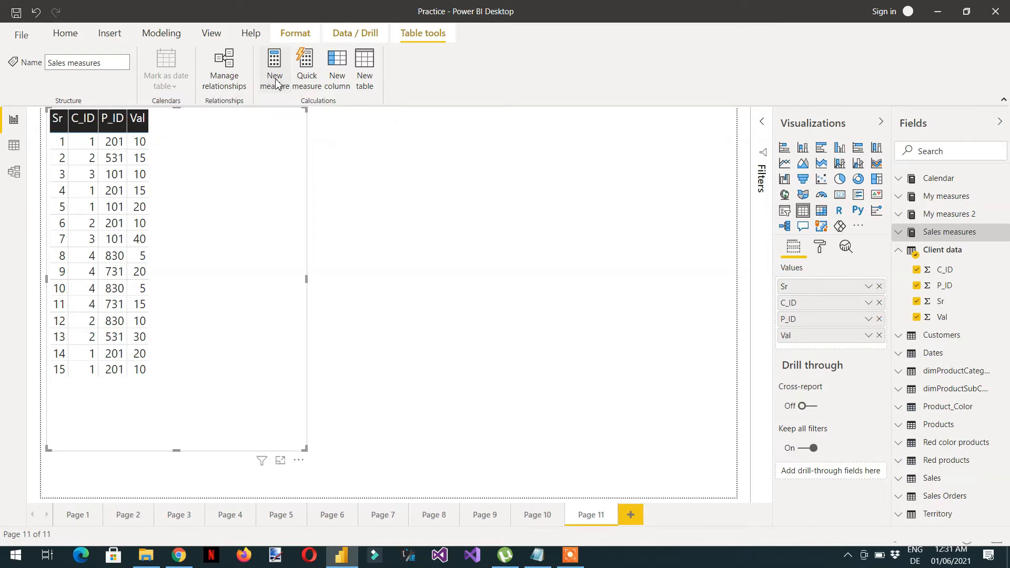
pyautogui.click(278, 85)
pyautogui.write('Sum_')
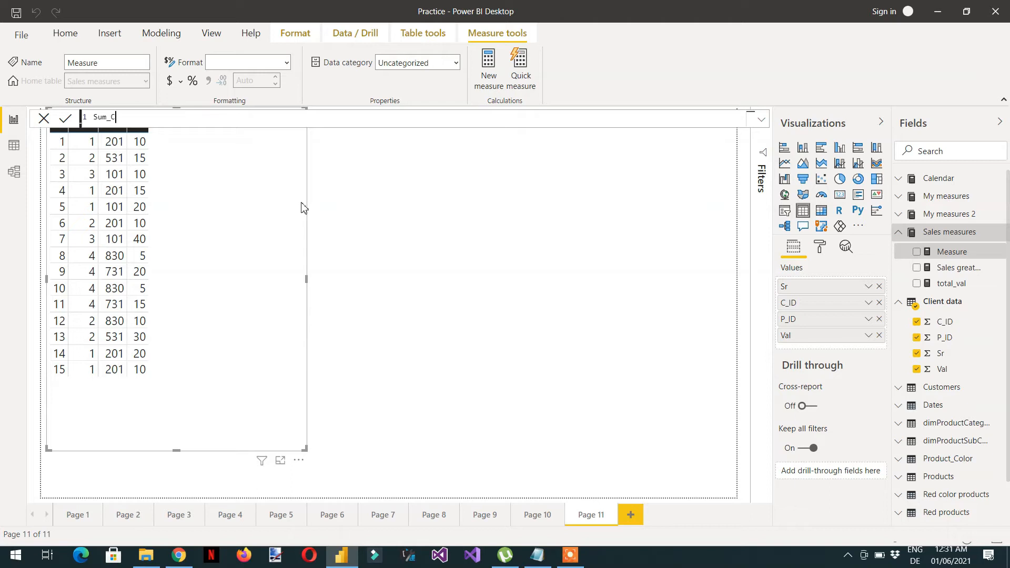
pyautogui.write('Client =')
pyautogui.hotkey('shift', 'Return')
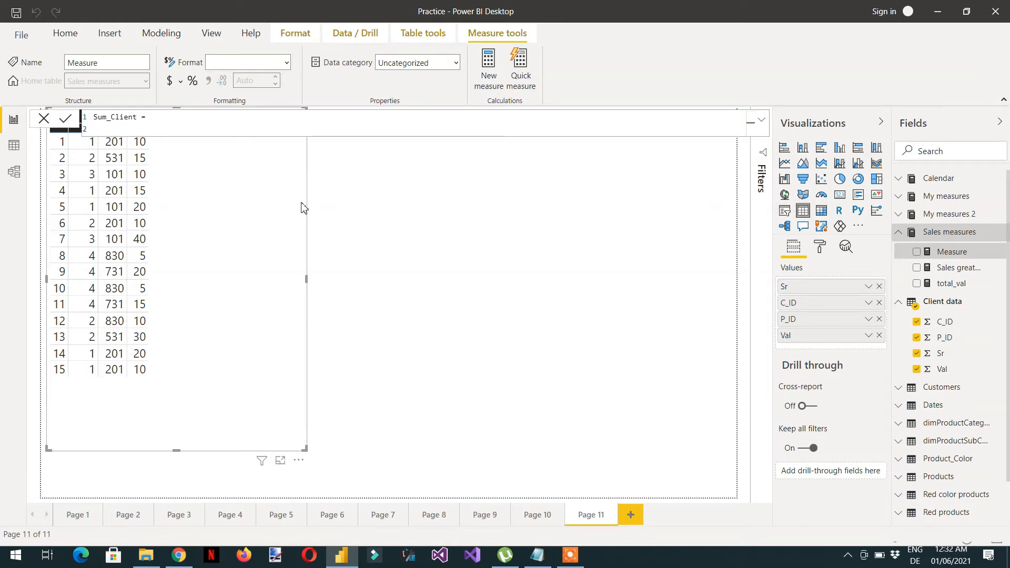
# - Declare a variable named Client in the measure and begin its expression with the SELECTEDVALUE function
pyautogui.write('VAR')
pyautogui.press('BackSpace')
pyautogui.write('Client = Sel')
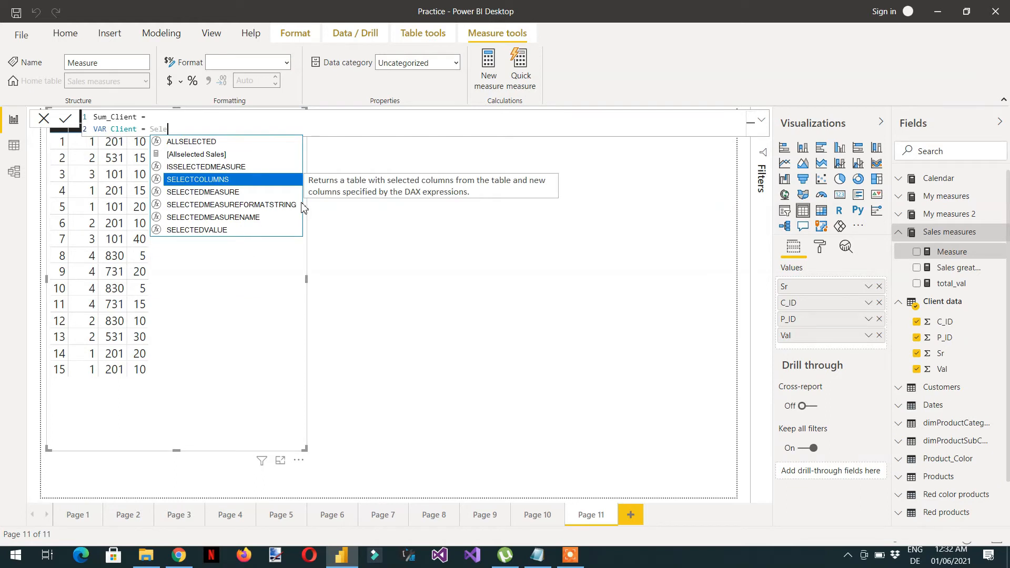
pyautogui.write('e')
pyautogui.press('Down')
pyautogui.press('Down')
pyautogui.press('Down')
pyautogui.press('Down')
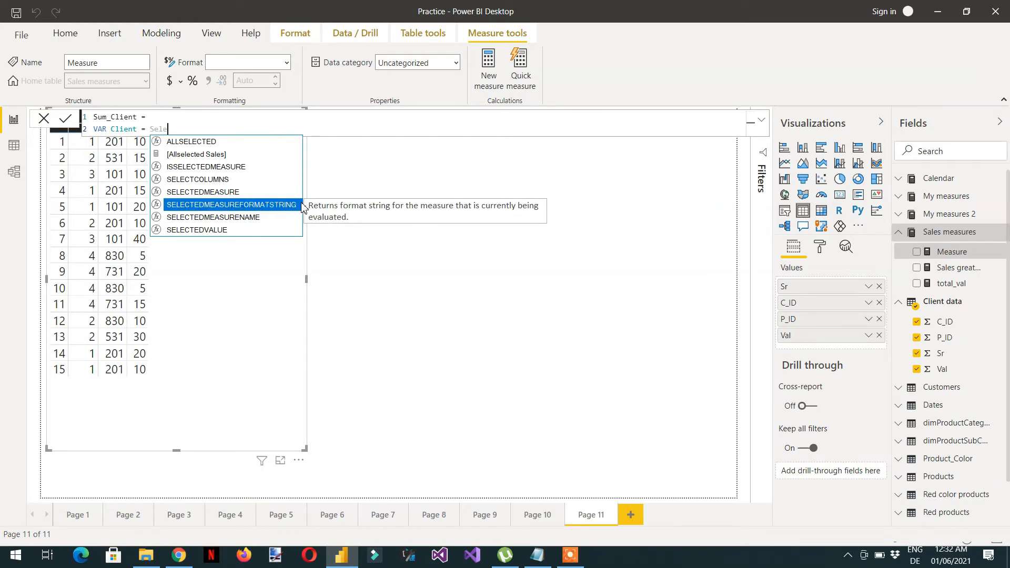
pyautogui.press('Tab')
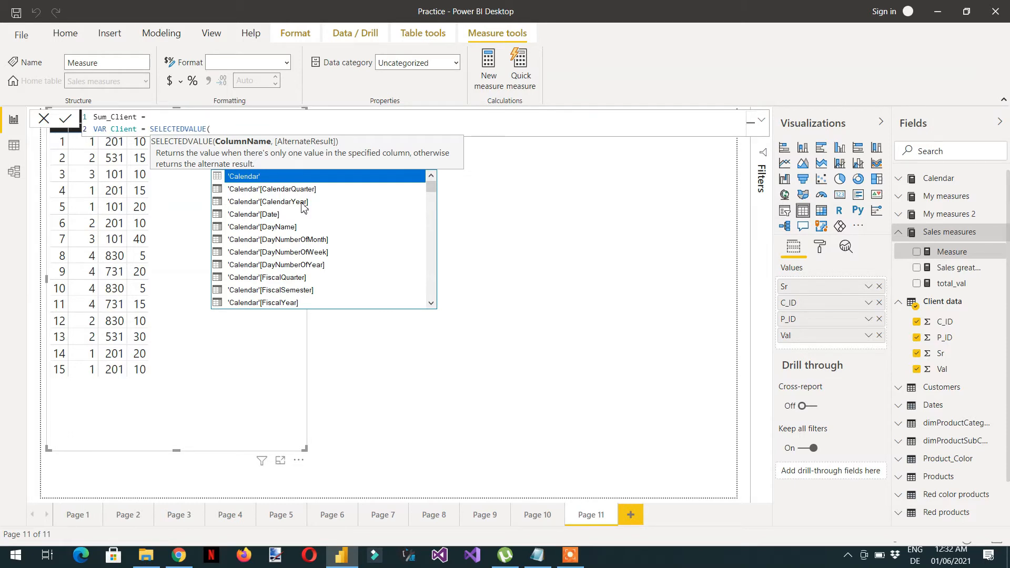
# - Complete the Client variable's SELECTEDVALUE function with the column 'Client data'[C_ID] and try to commit the formula
pyautogui.write('c')
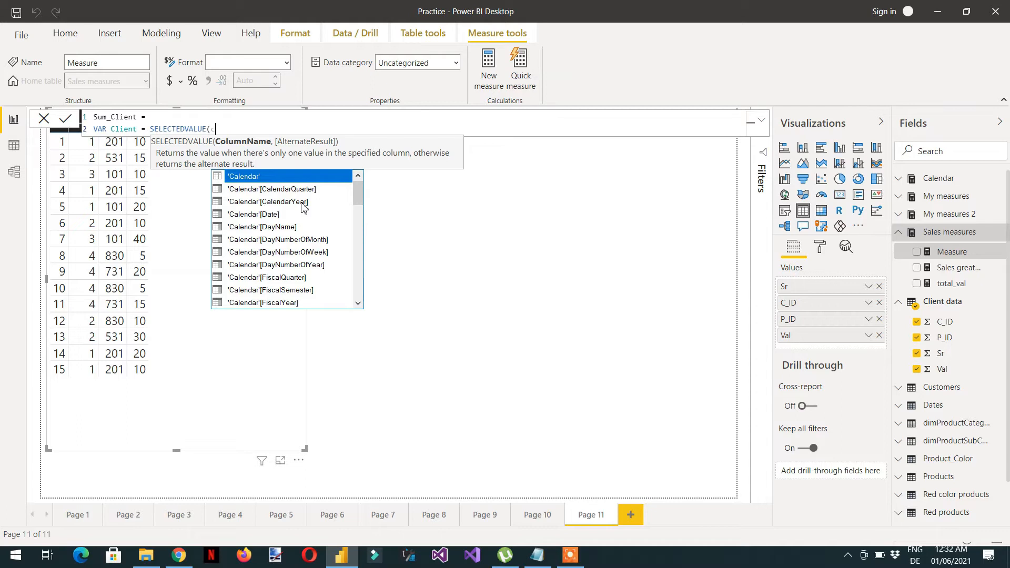
pyautogui.write('li')
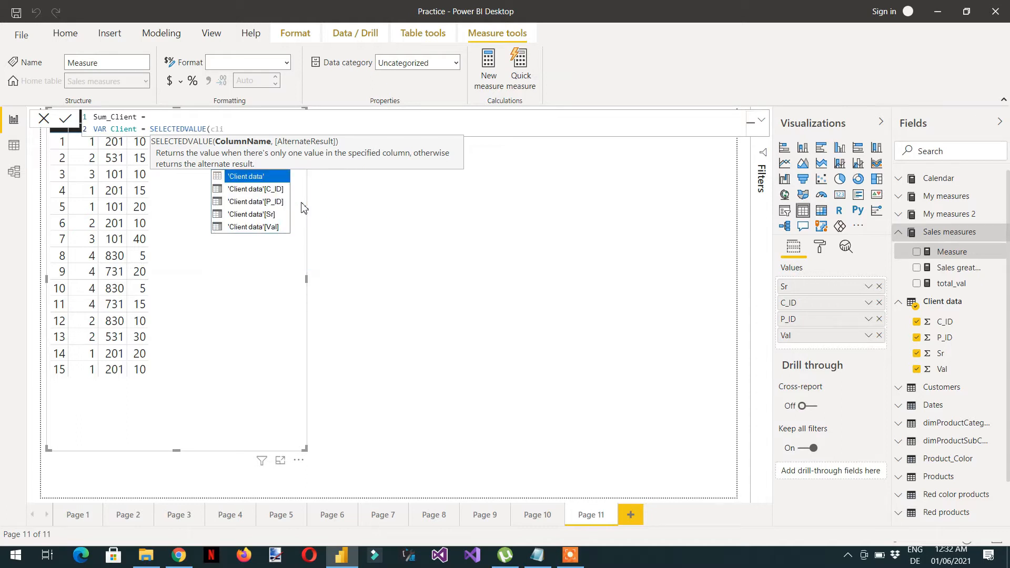
pyautogui.press('Down')
pyautogui.press('Down')
pyautogui.press('Up')
pyautogui.press('Tab')
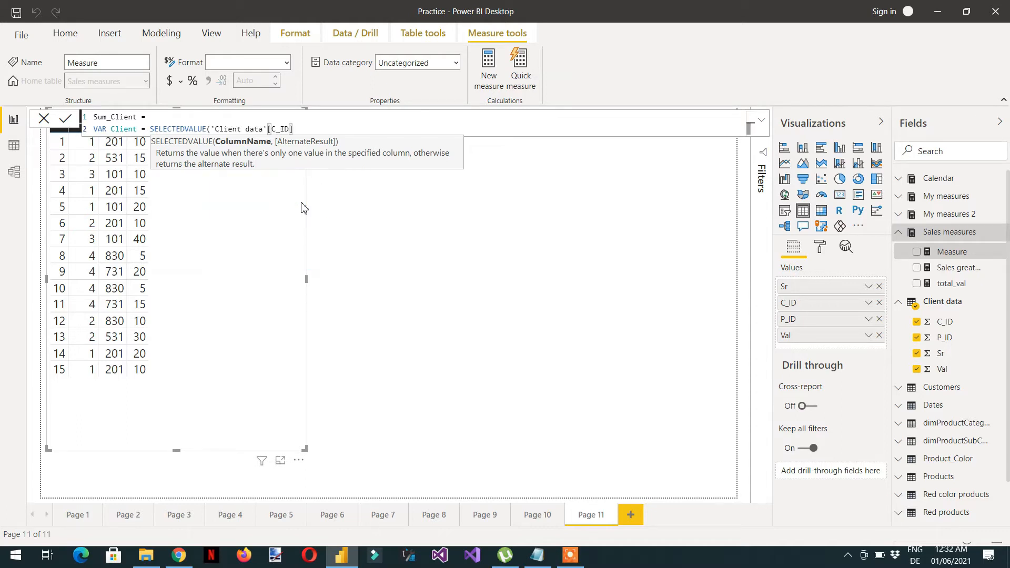
pyautogui.write(')')
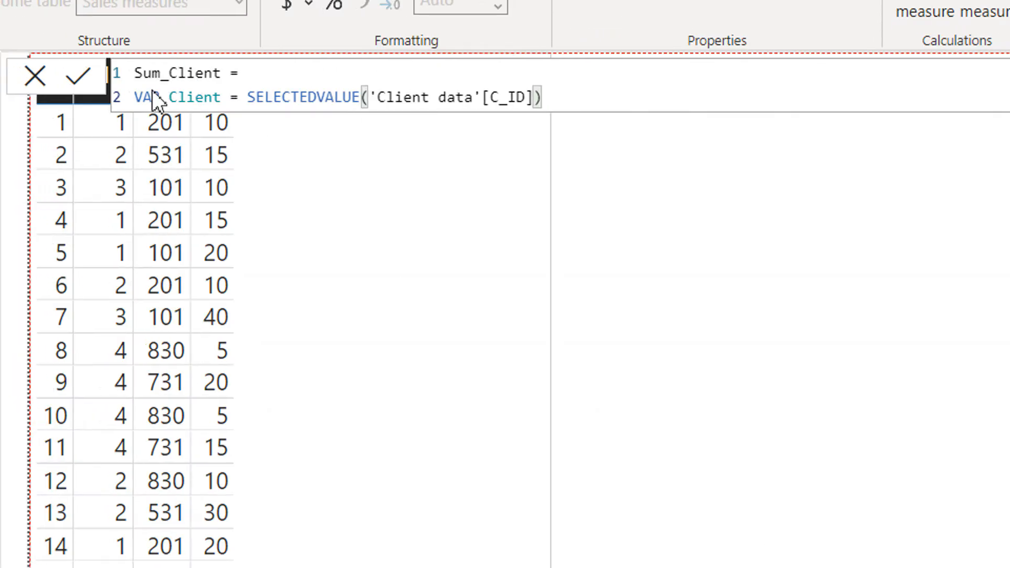
pyautogui.press('Return')
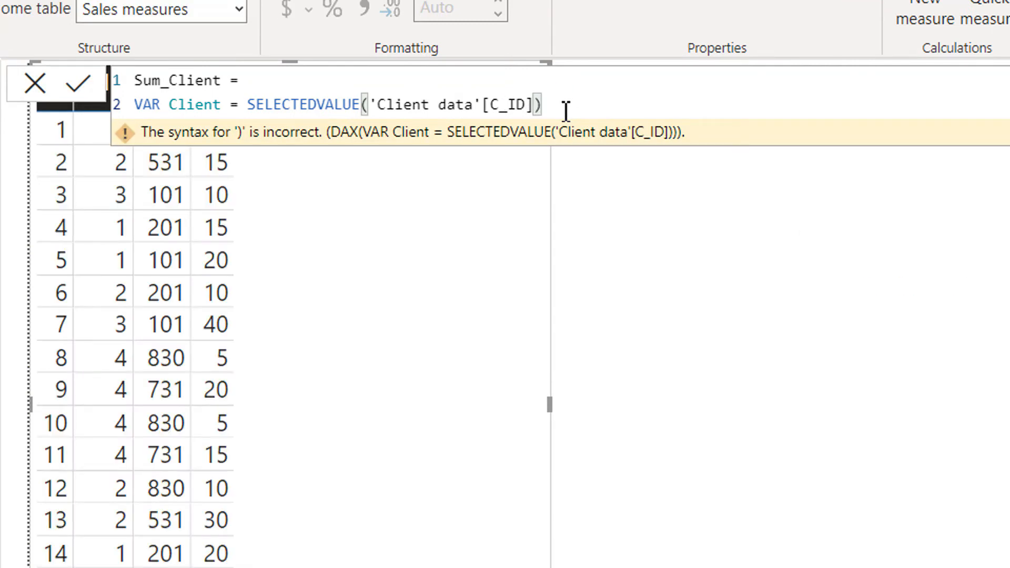
# - Declare a second variable named Period as SELECTEDVALUE('Client data'[P_ID]) on the following formula line
pyautogui.hotkey('shift', 'Return')
pyautogui.write('VAR')
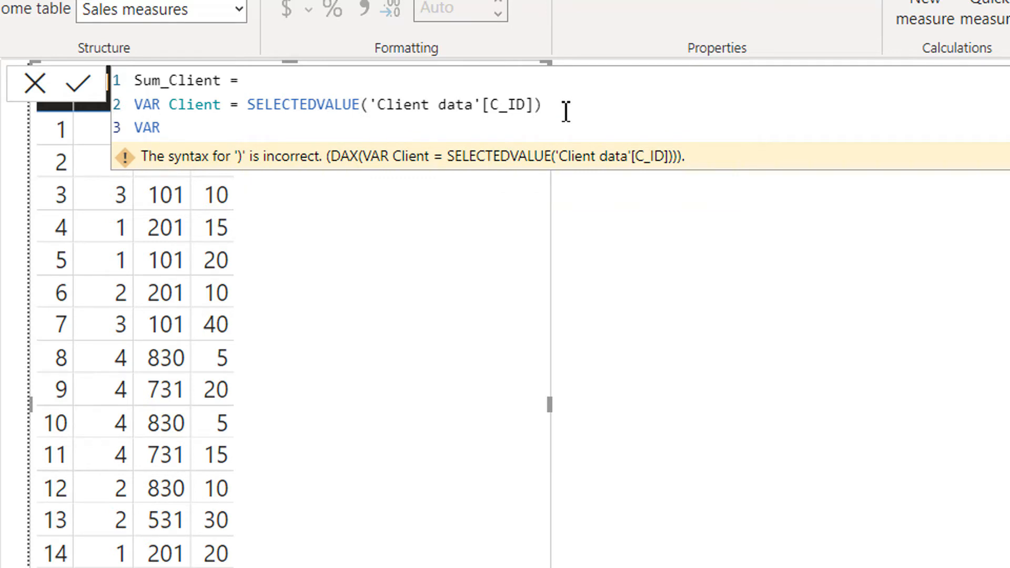
pyautogui.write(' Period = sele')
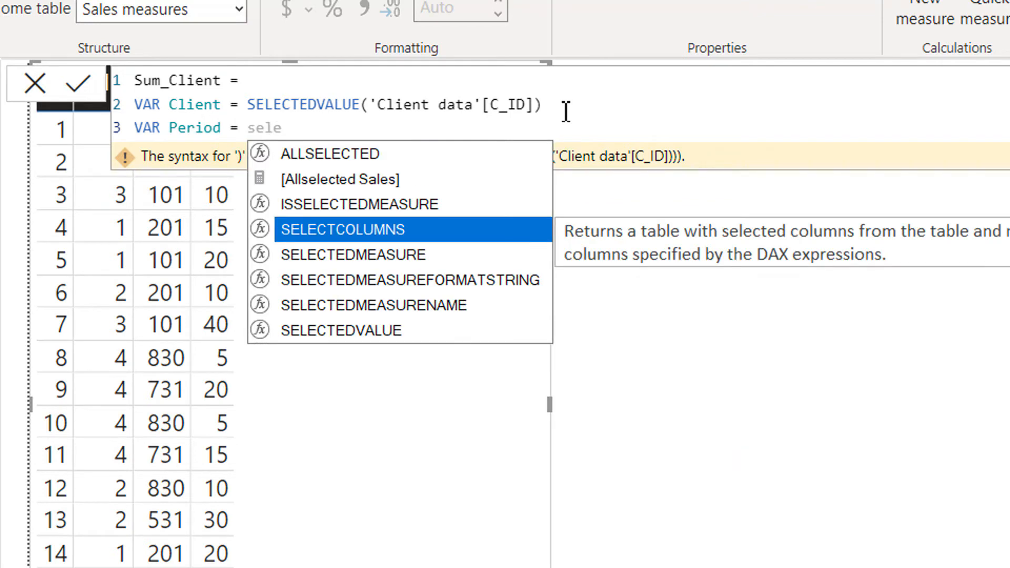
pyautogui.press('Down')
pyautogui.press('Down')
pyautogui.press('Down')
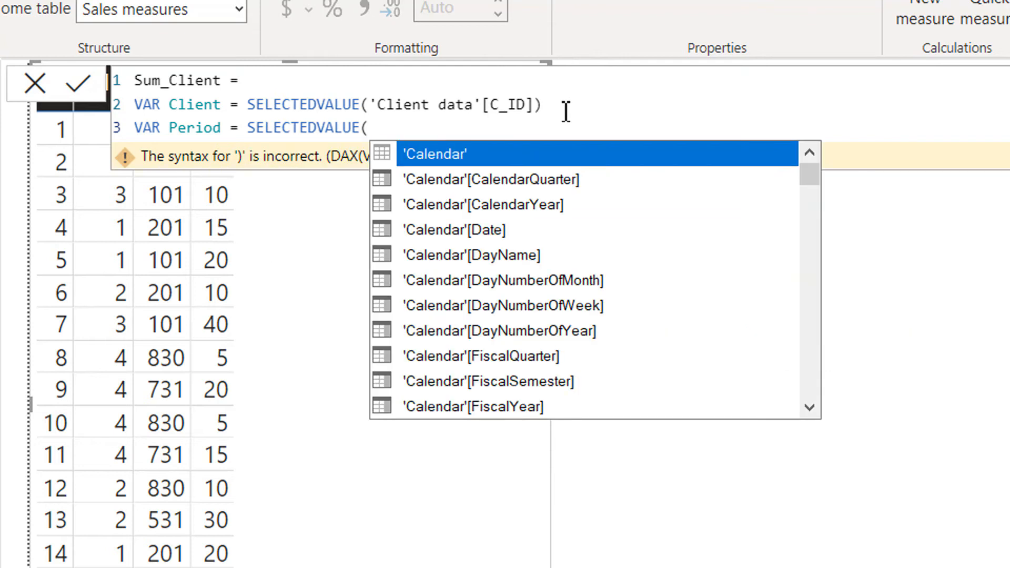
pyautogui.write('p_')
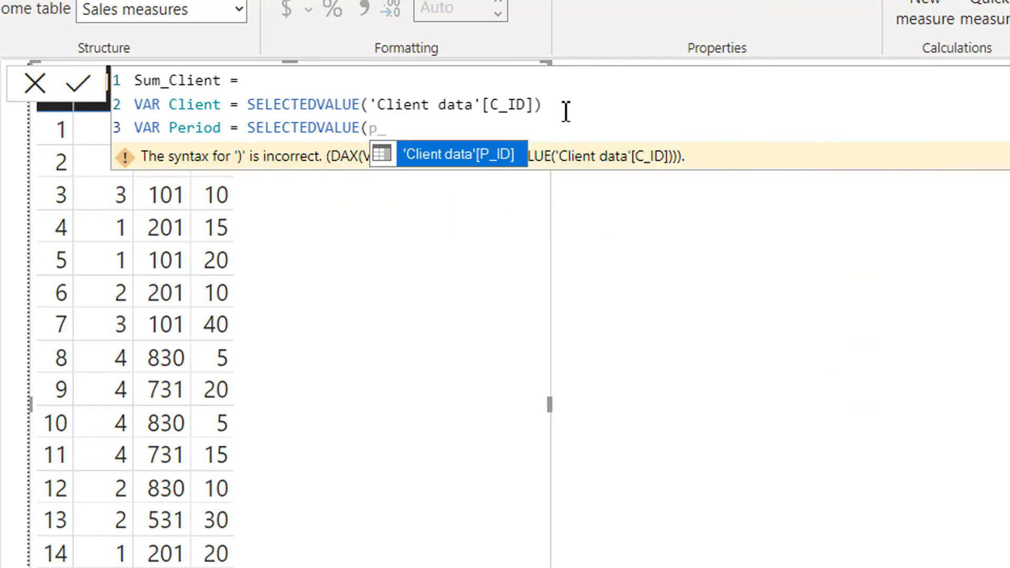
pyautogui.press('Tab')
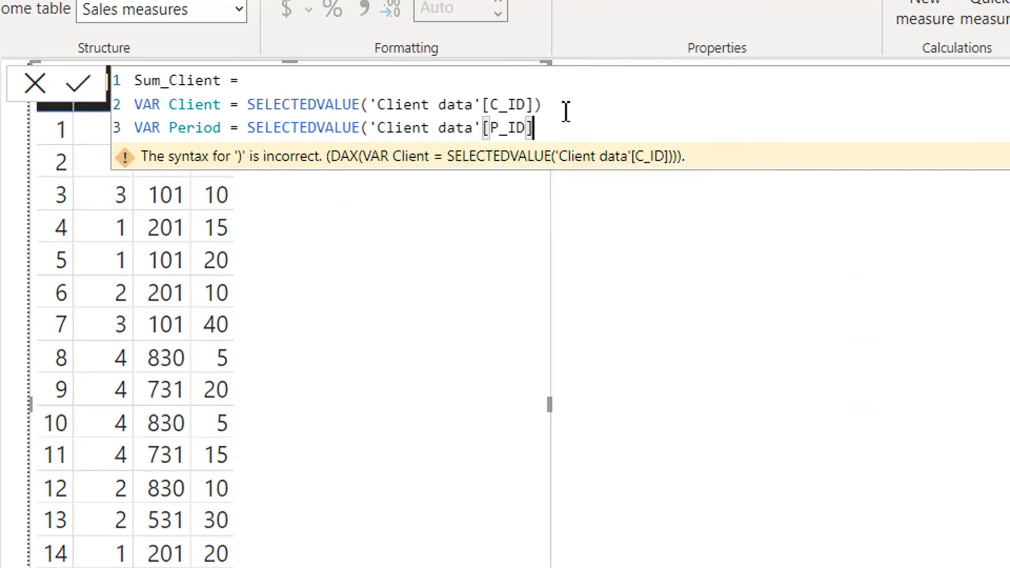
pyautogui.write(')')
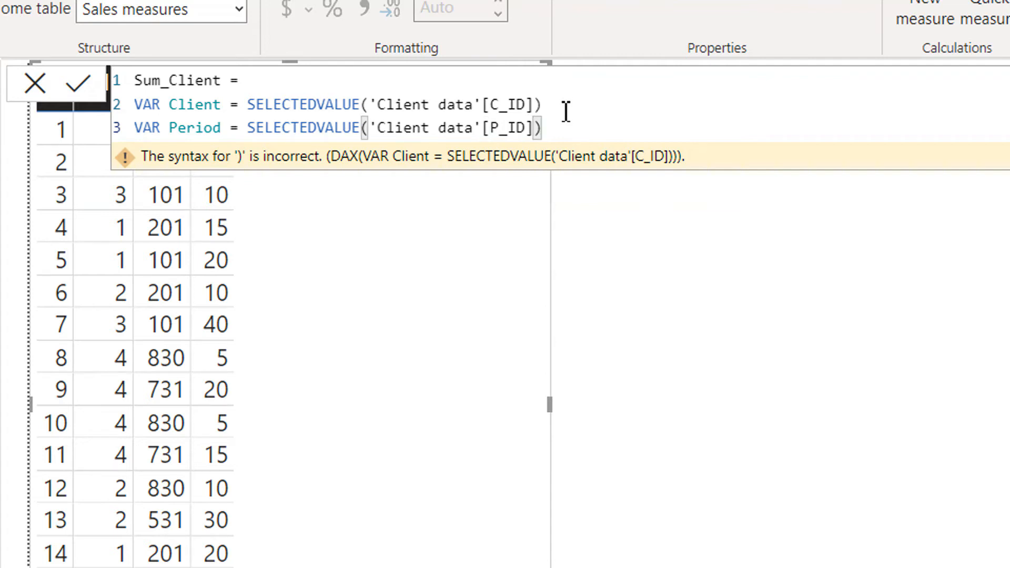
# - Leave a blank line below the variables, add RETURN, and open a CALCULATE function on the line beneath it
pyautogui.hotkey('shift', 'Return')
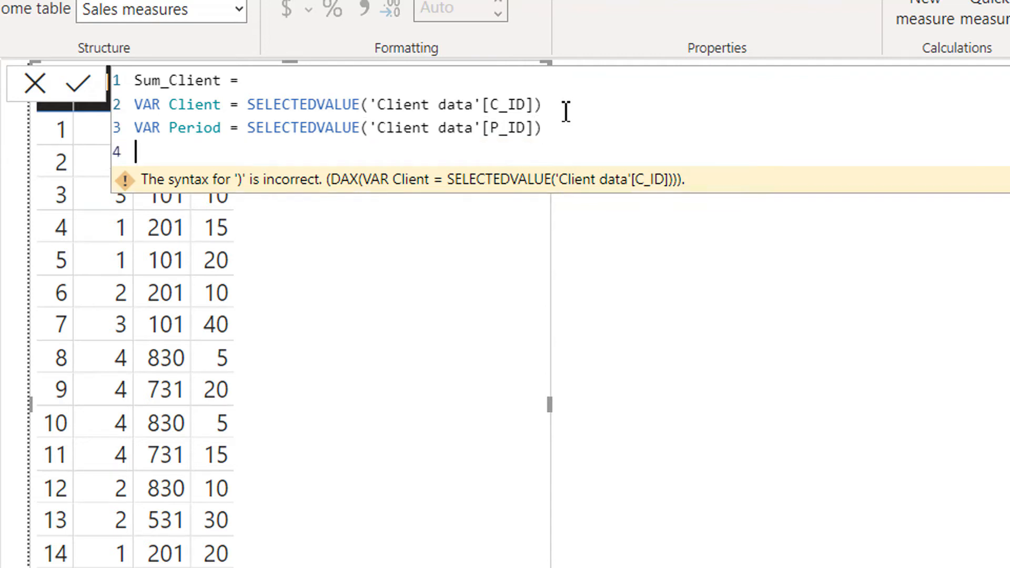
pyautogui.hotkey('shift', 'Return')
pyautogui.write('RETURN')
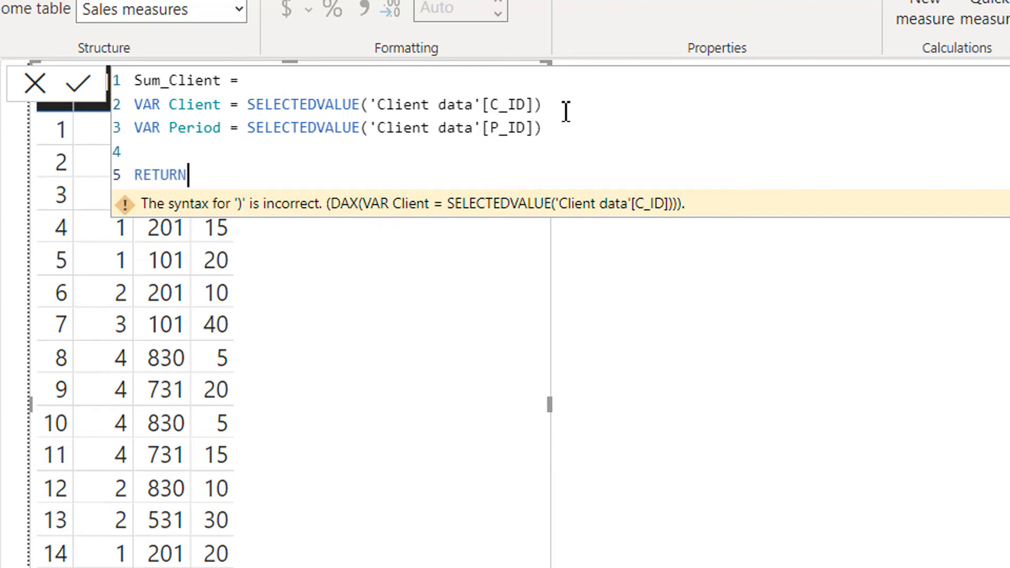
pyautogui.hotkey('shift', 'Return')
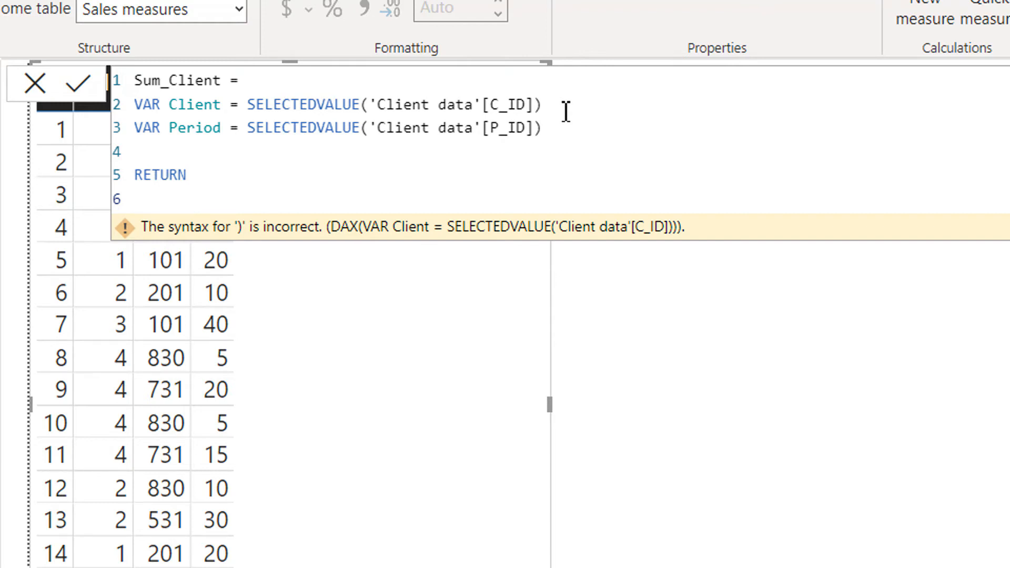
pyautogui.write('cal')
pyautogui.press('Tab')
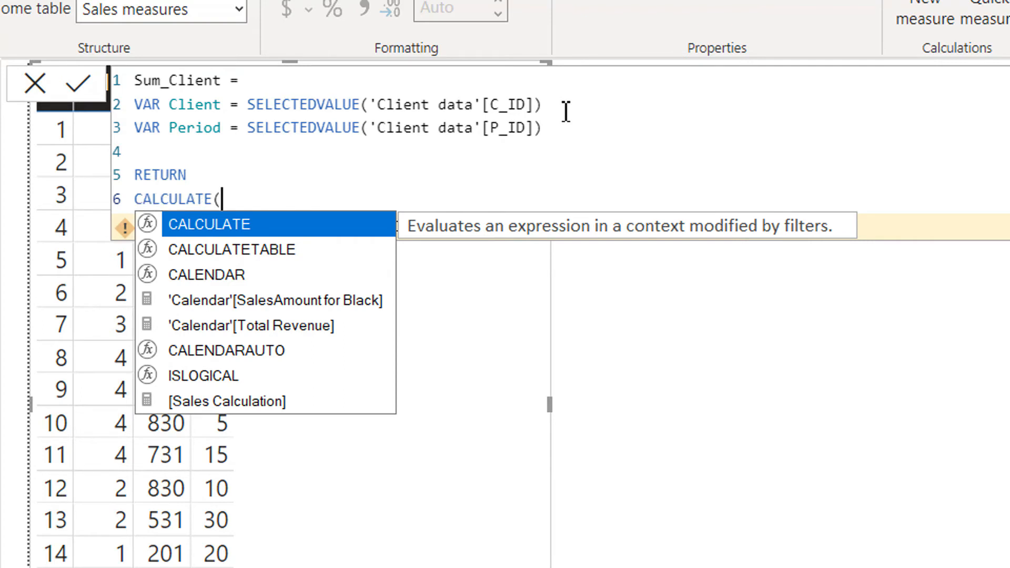
# - Enter SUM('Client data'[Val]) as the expression of the CALCULATE function, followed by a comma
pyautogui.write('sum')
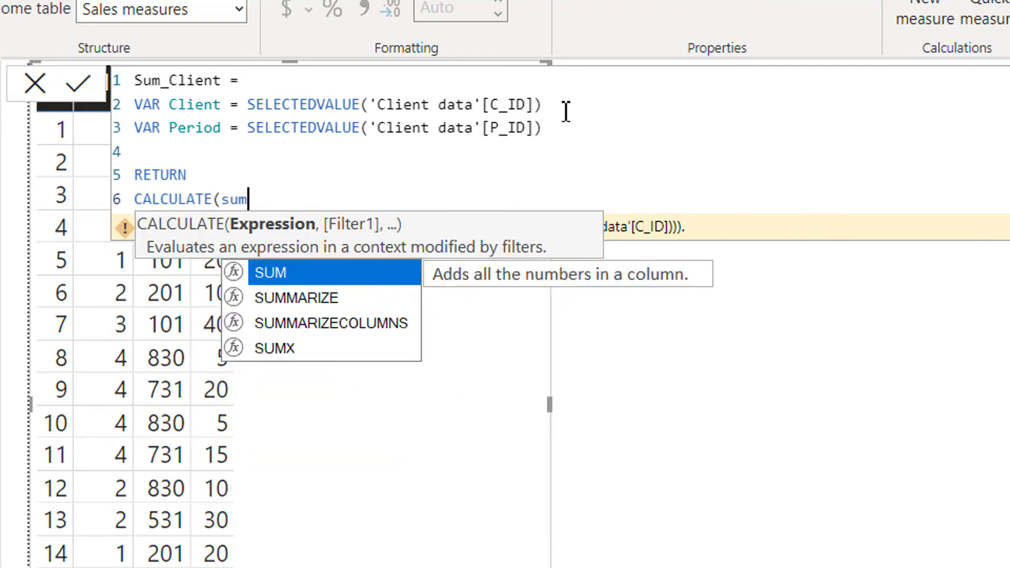
pyautogui.press('Tab')
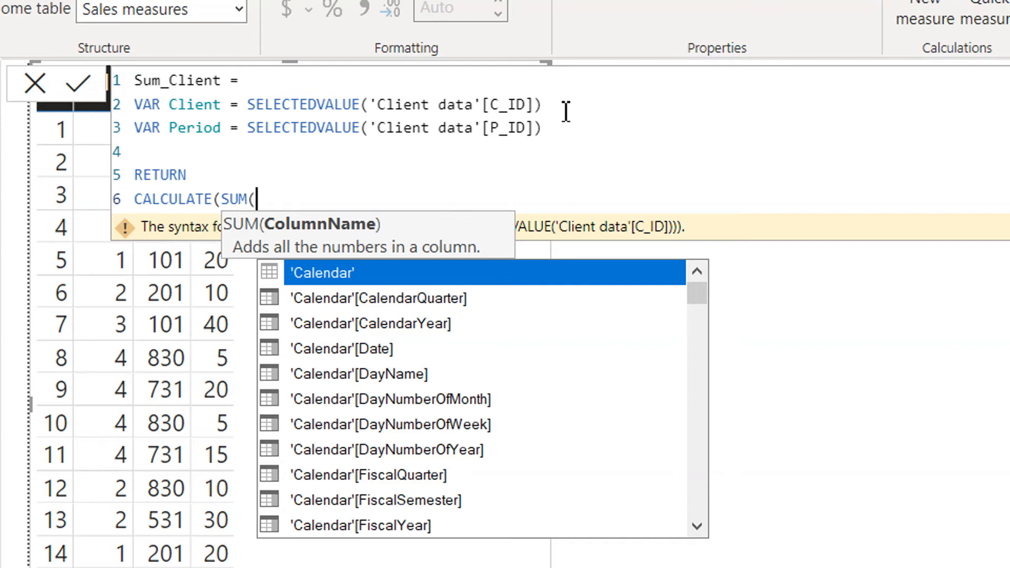
pyautogui.write('cl')
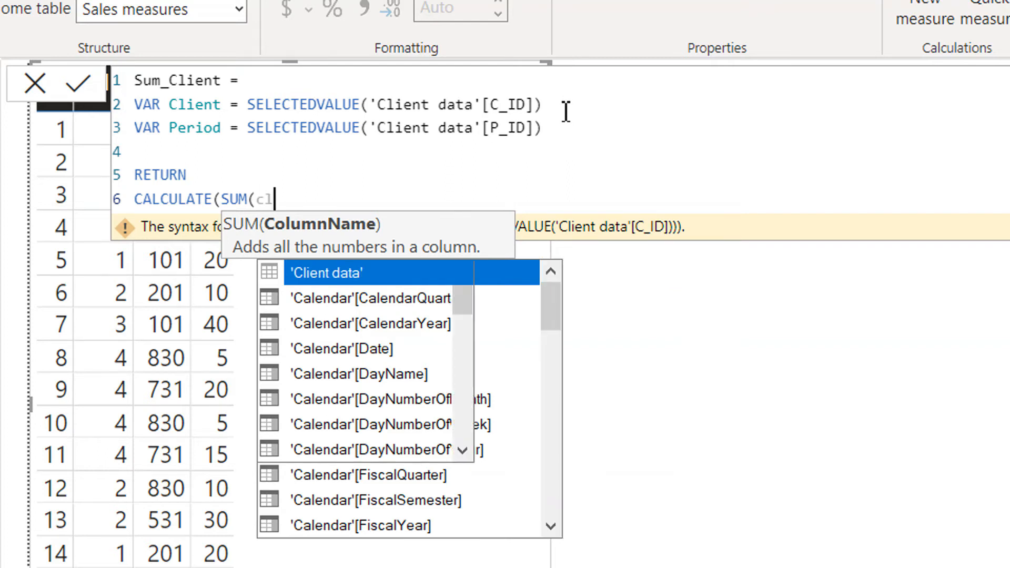
pyautogui.write('ien')
pyautogui.press('Down')
pyautogui.press('Down')
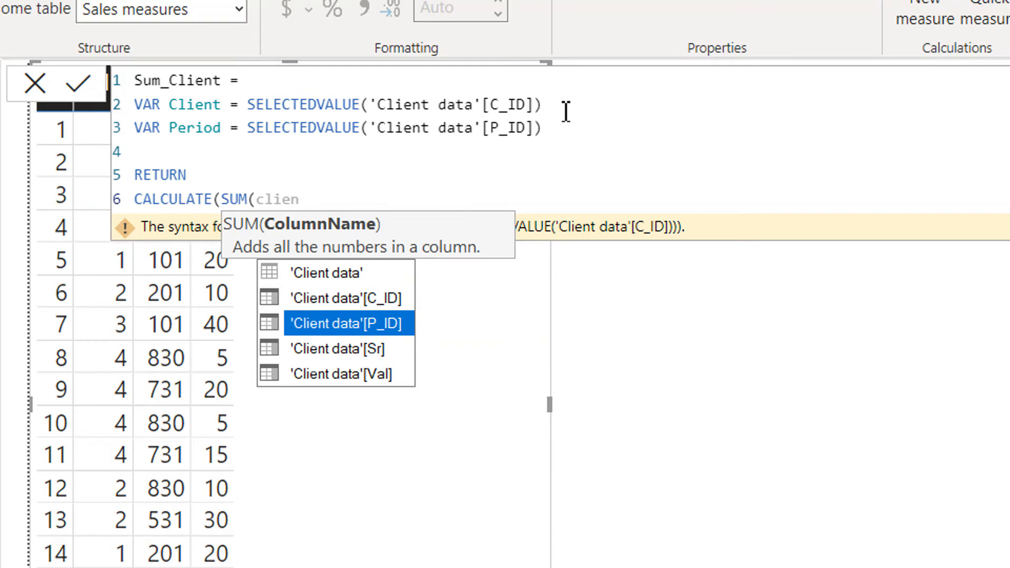
pyautogui.press('Down')
pyautogui.press('Down')
pyautogui.press('Tab')
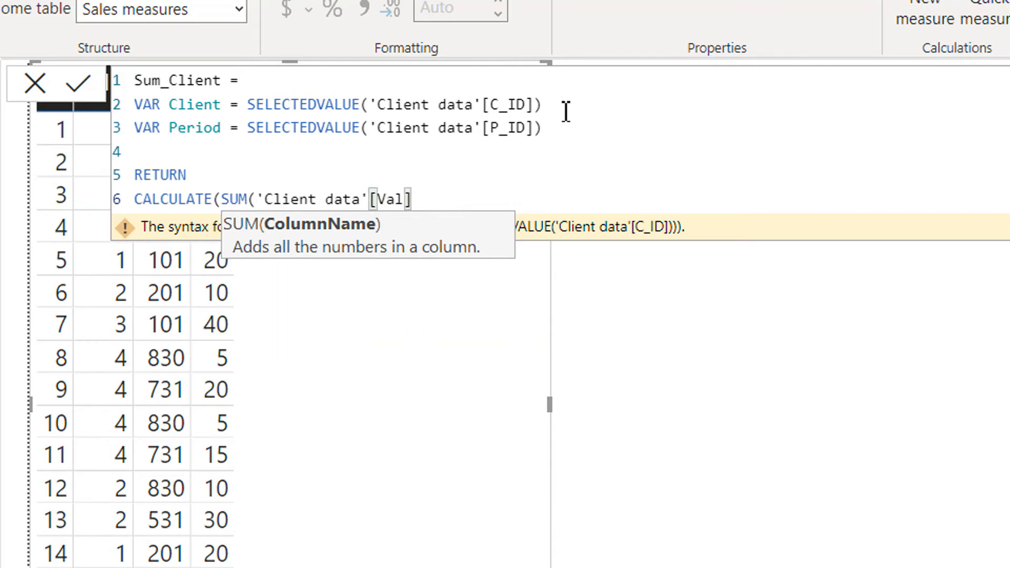
pyautogui.write(')')
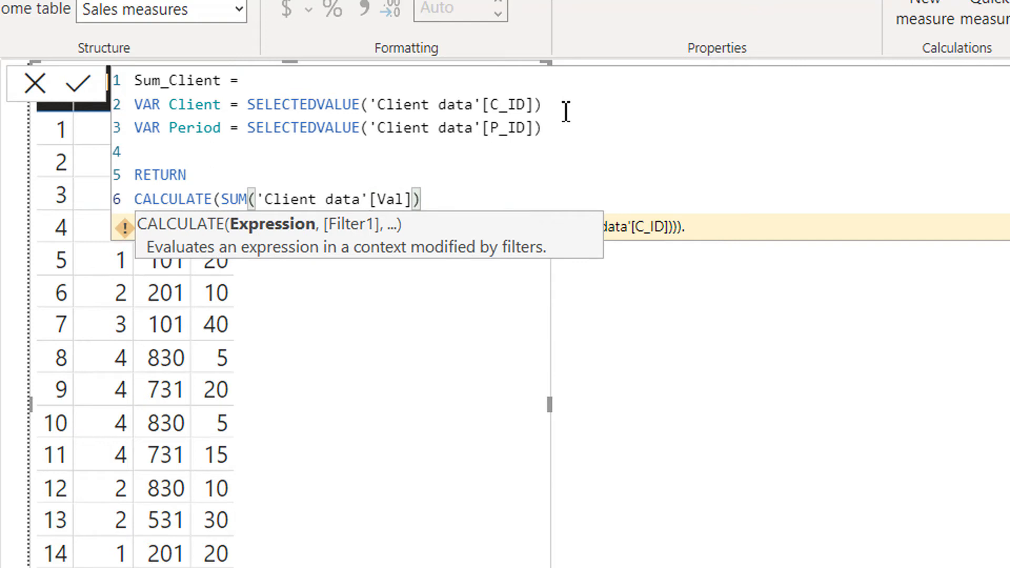
pyautogui.write(',')
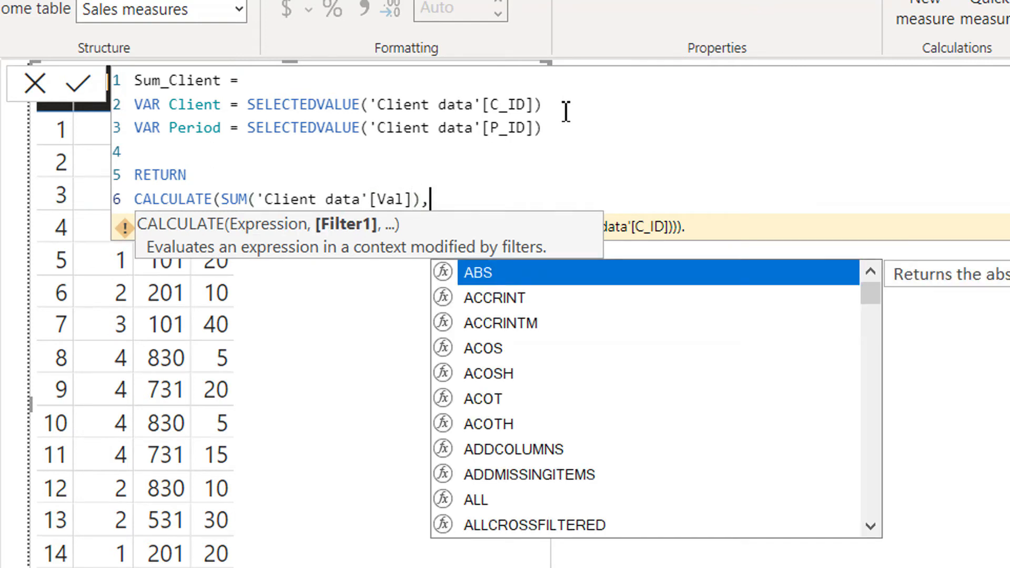
# - Add 'Client data'[C_ID] = Client as the first CALCULATE filter on its own line, followed by a comma and a new line
pyautogui.hotkey('shift', 'Return')
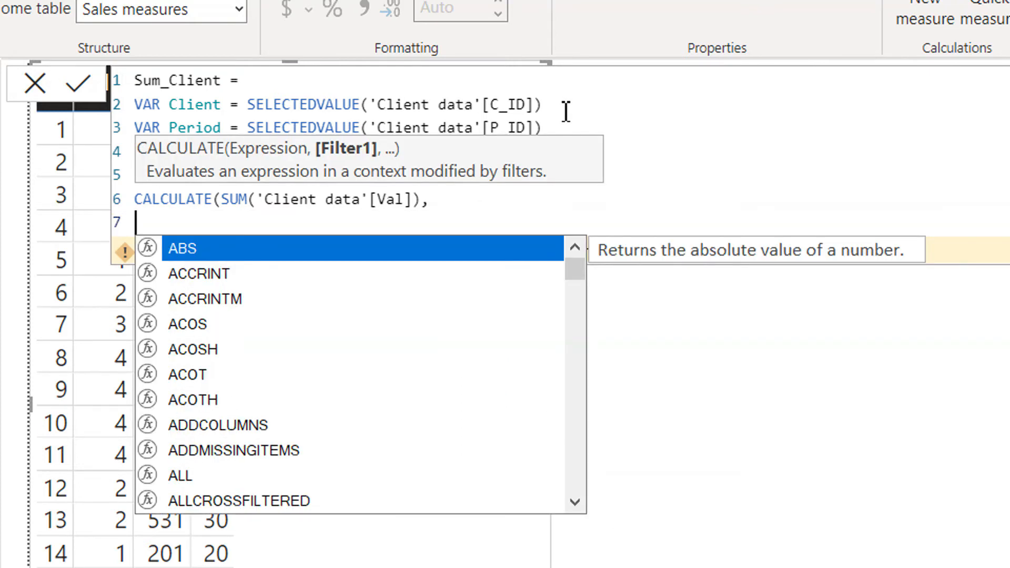
pyautogui.write('cli')
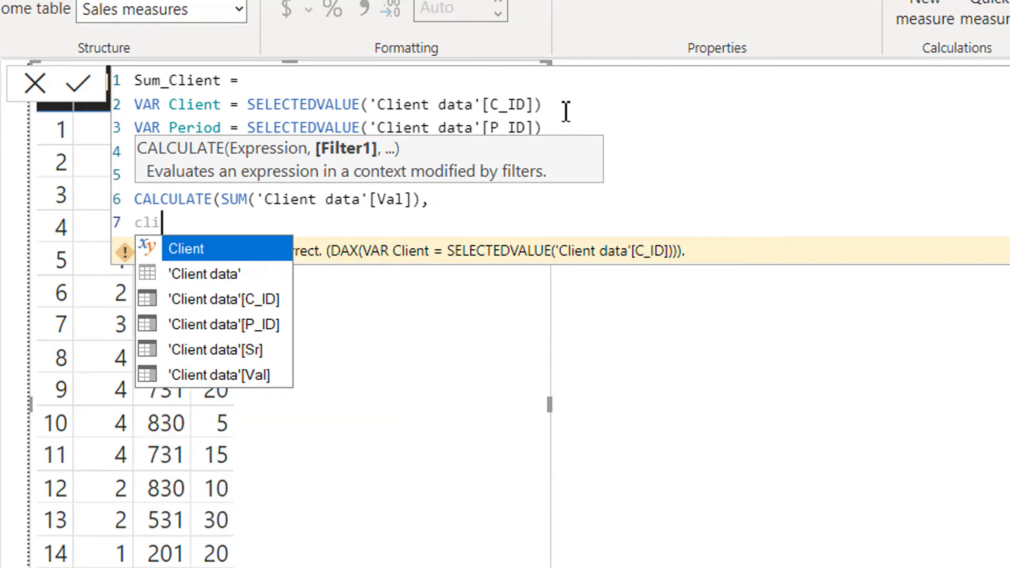
pyautogui.press('Down')
pyautogui.press('Down')
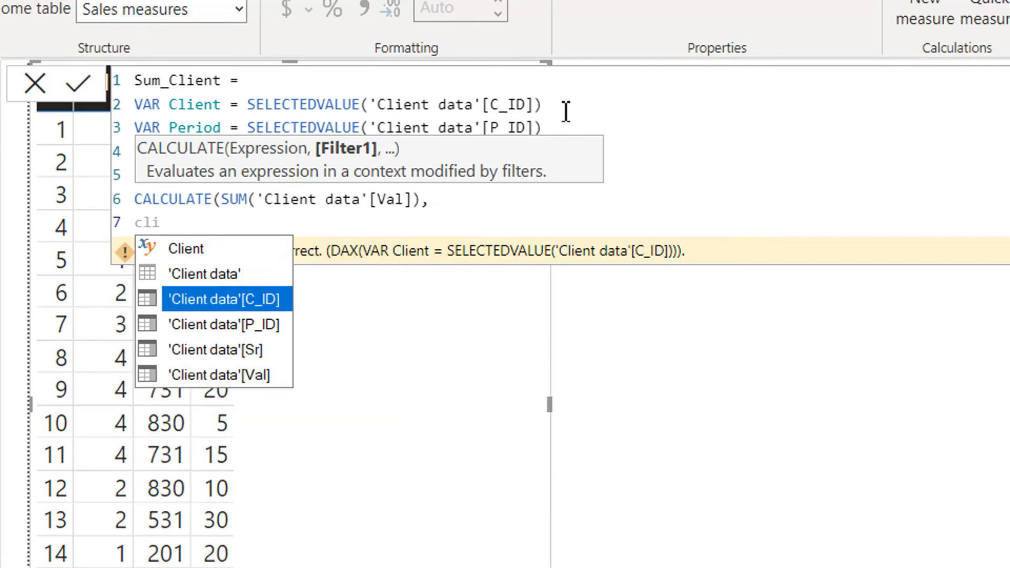
pyautogui.press('Tab')
pyautogui.write('= ')
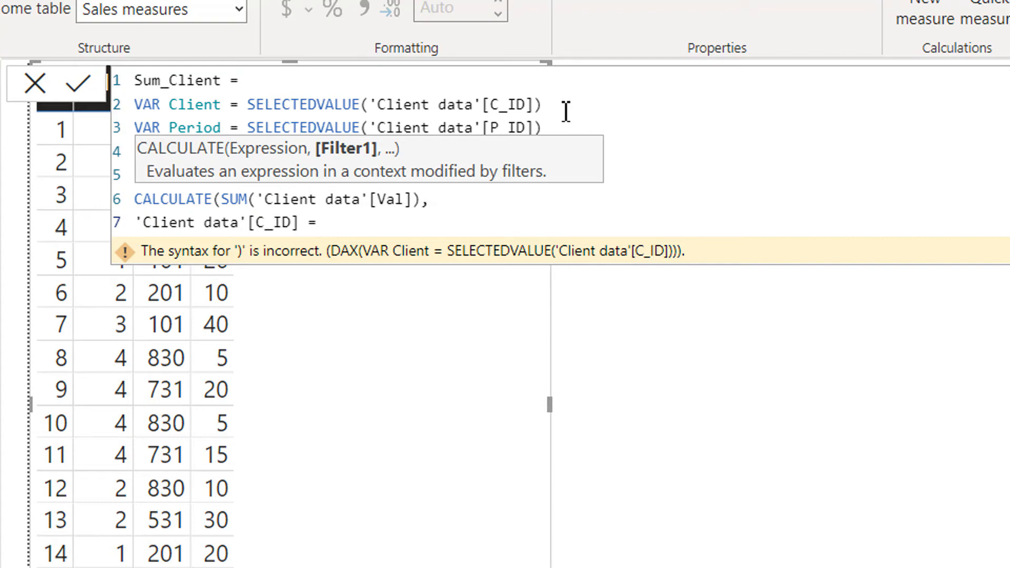
pyautogui.write('clien')
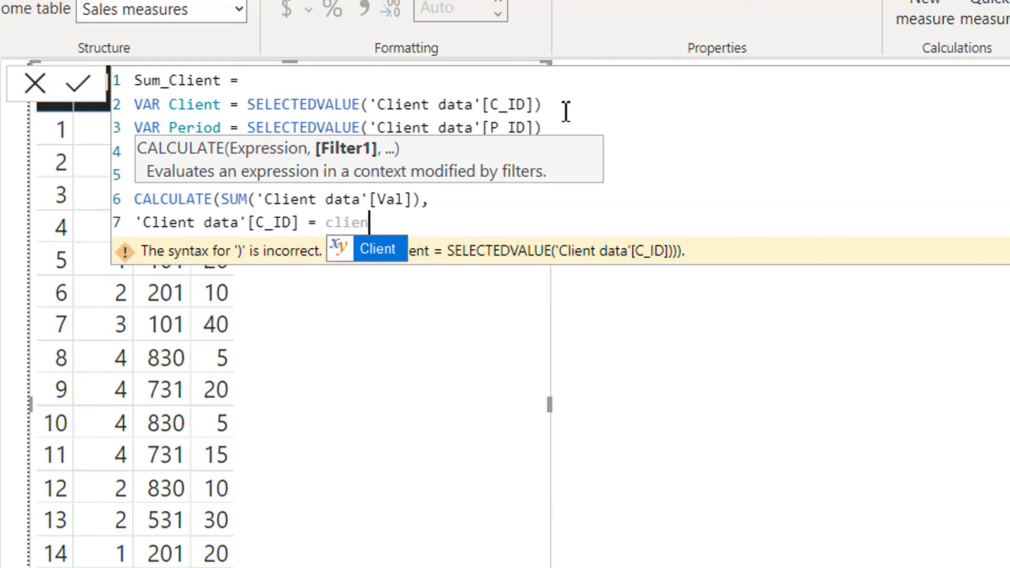
pyautogui.press('Tab')
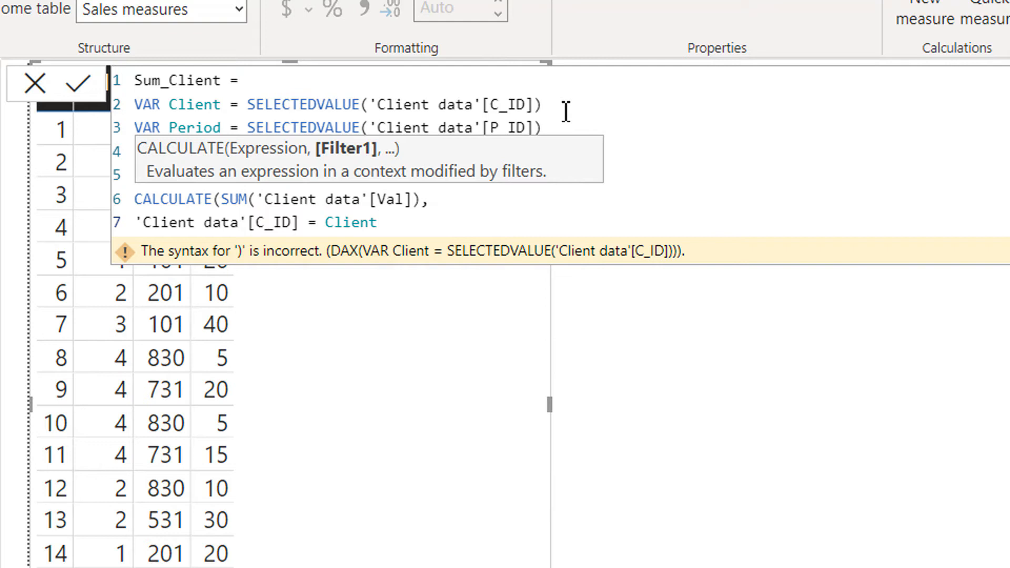
pyautogui.write(',')
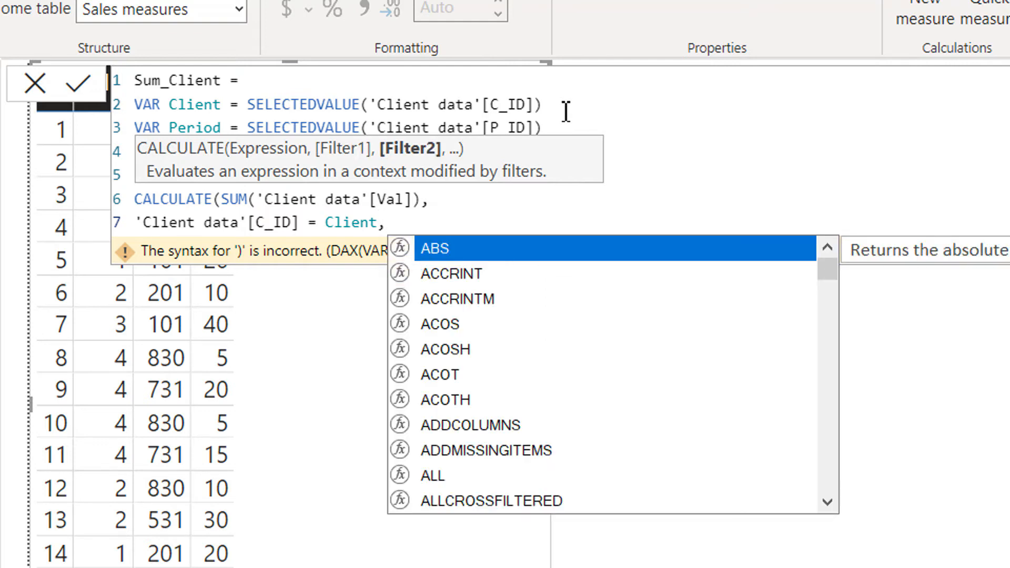
pyautogui.press('Escape')
pyautogui.hotkey('shift', 'Return')
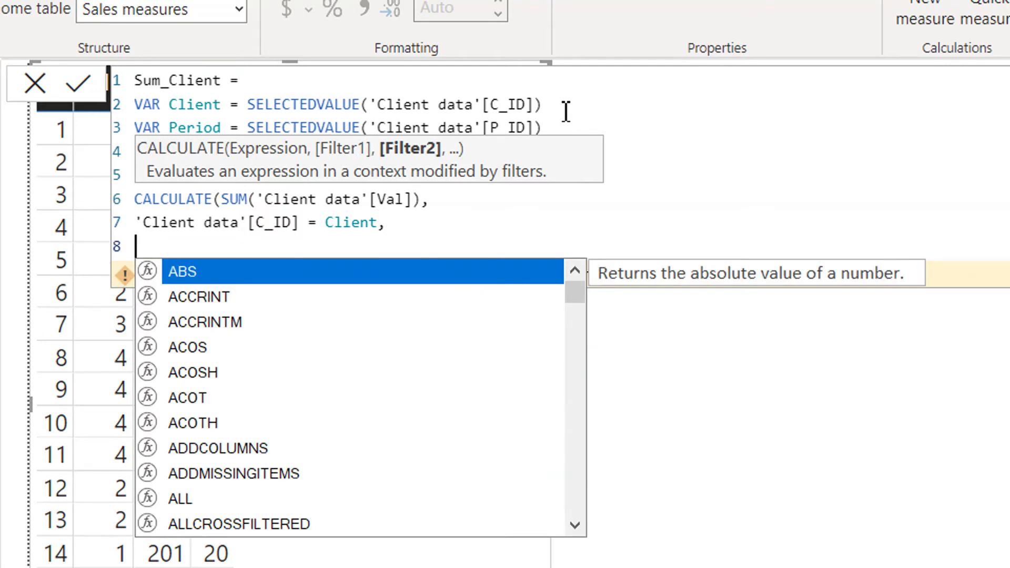
pyautogui.write('per')
pyautogui.press('Up')
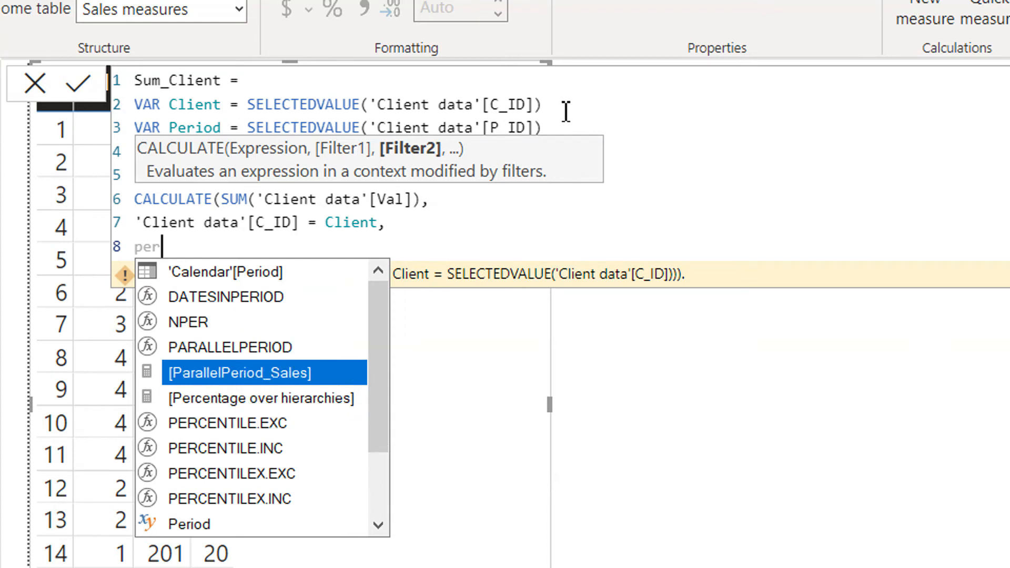
pyautogui.press('Up')
pyautogui.press('Up')
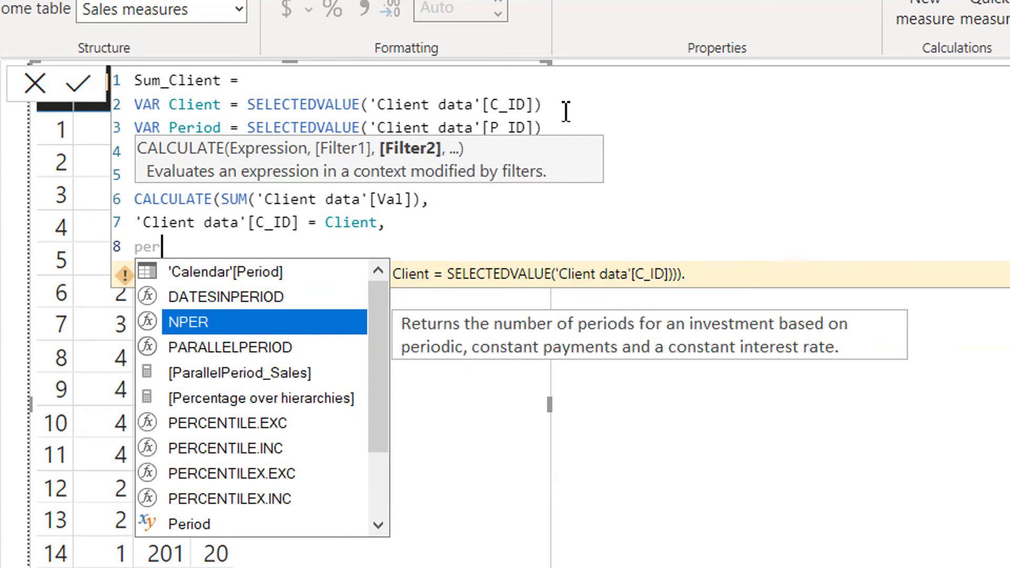
pyautogui.press('Up')
pyautogui.press('Up')
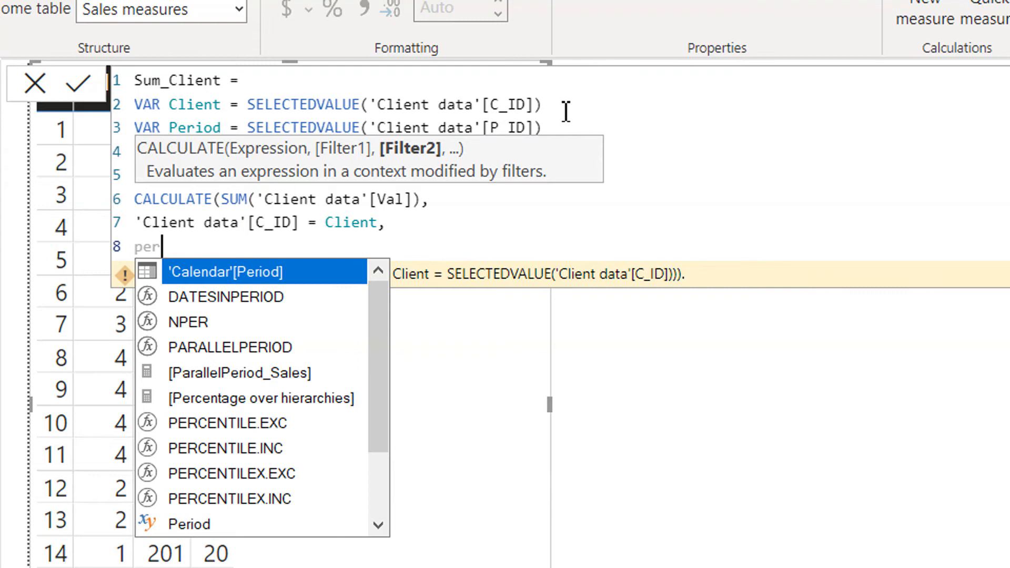
pyautogui.write('i')
pyautogui.press('BackSpace')
pyautogui.press('BackSpace')
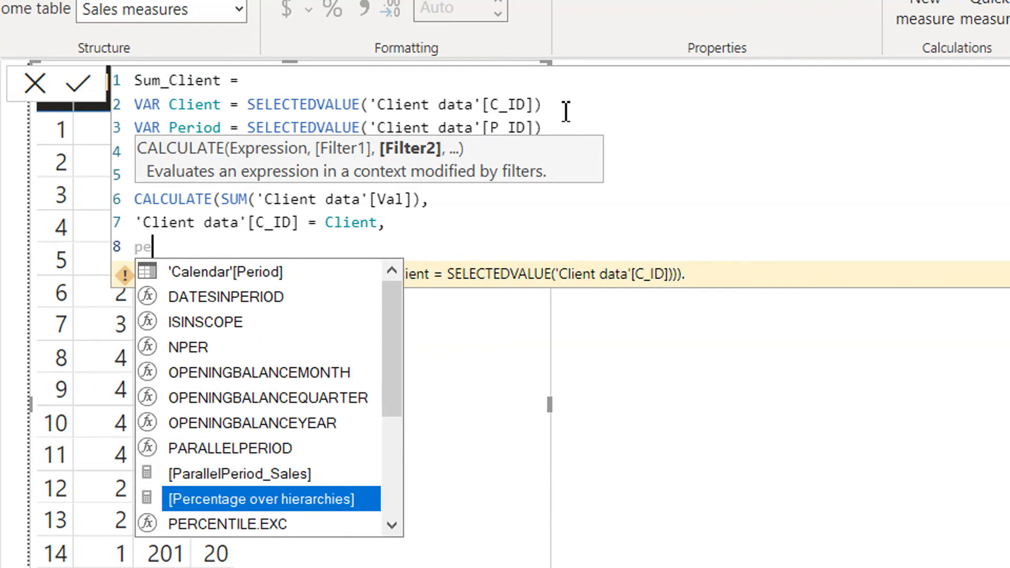
pyautogui.press('BackSpace')
# - Add 'Client data'[P_ID] = Period as the second filter and close the CALCULATE function
pyautogui.write('_p')
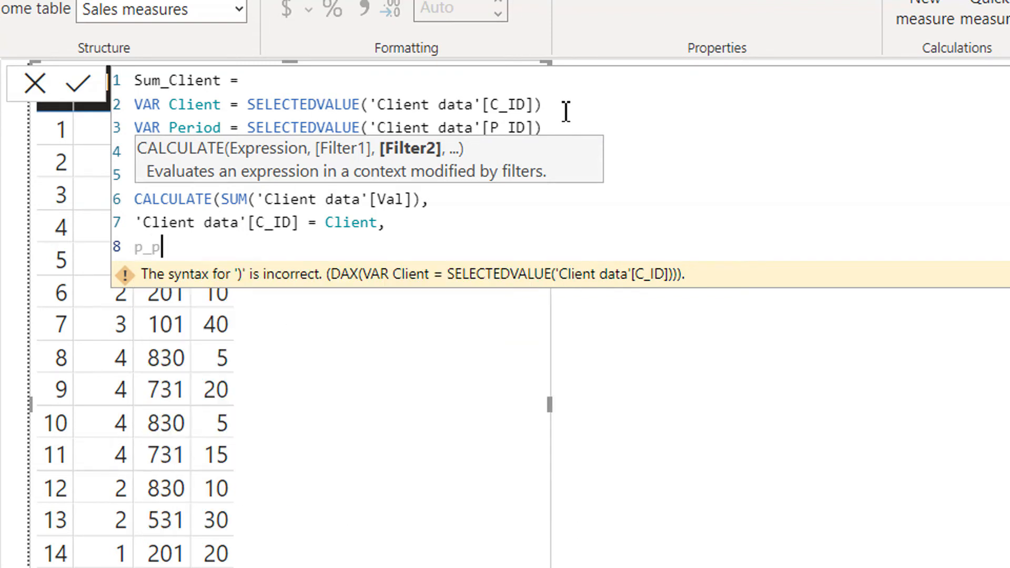
pyautogui.write('i')
pyautogui.press('Tab')
pyautogui.write('= peri')
pyautogui.press('Tab')
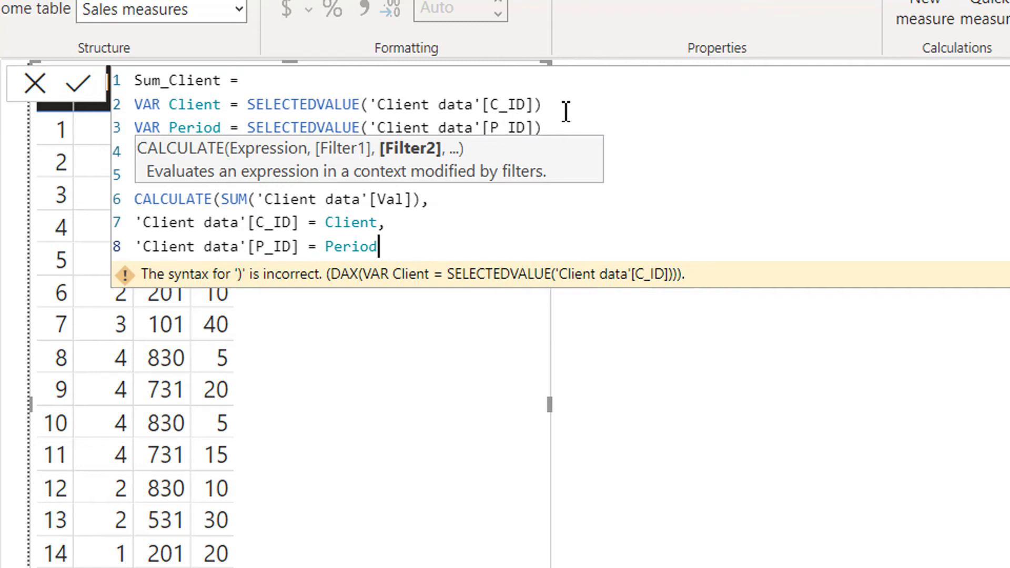
pyautogui.write(')')
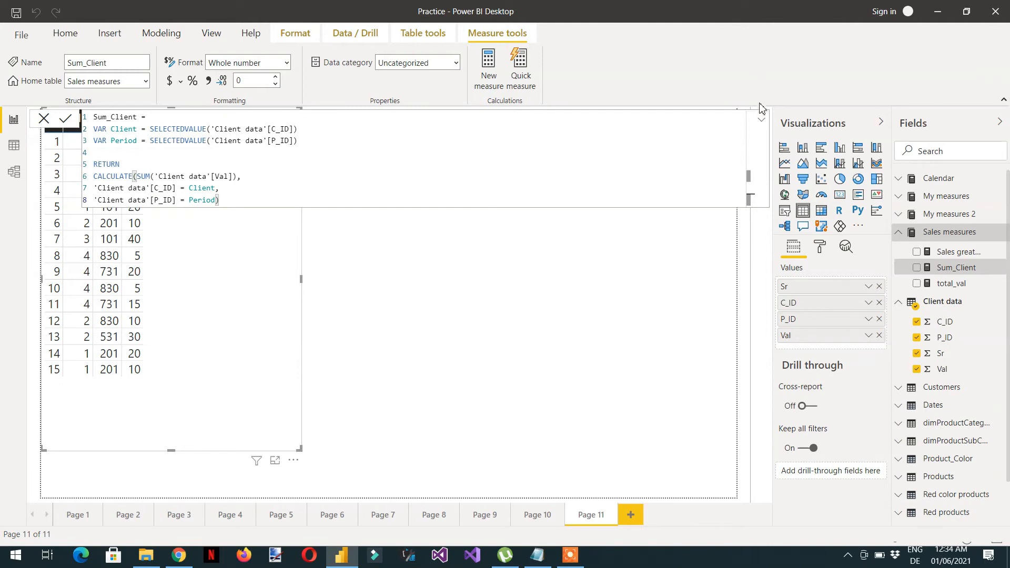
# - Collapse the formula and the Client data field list, and add the Sum_Client measure to the table visual
pyautogui.click(761, 120)
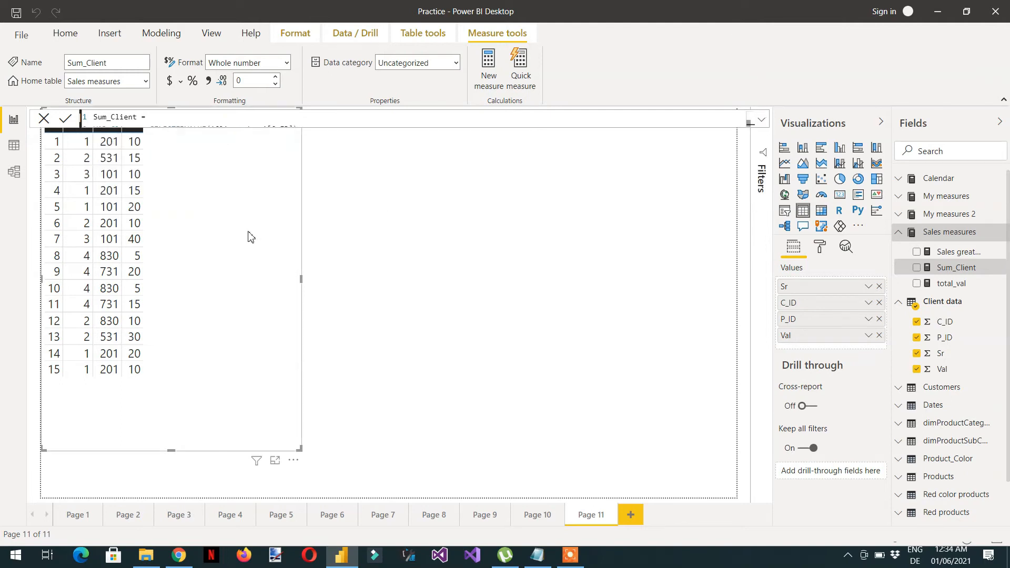
pyautogui.click(984, 304)
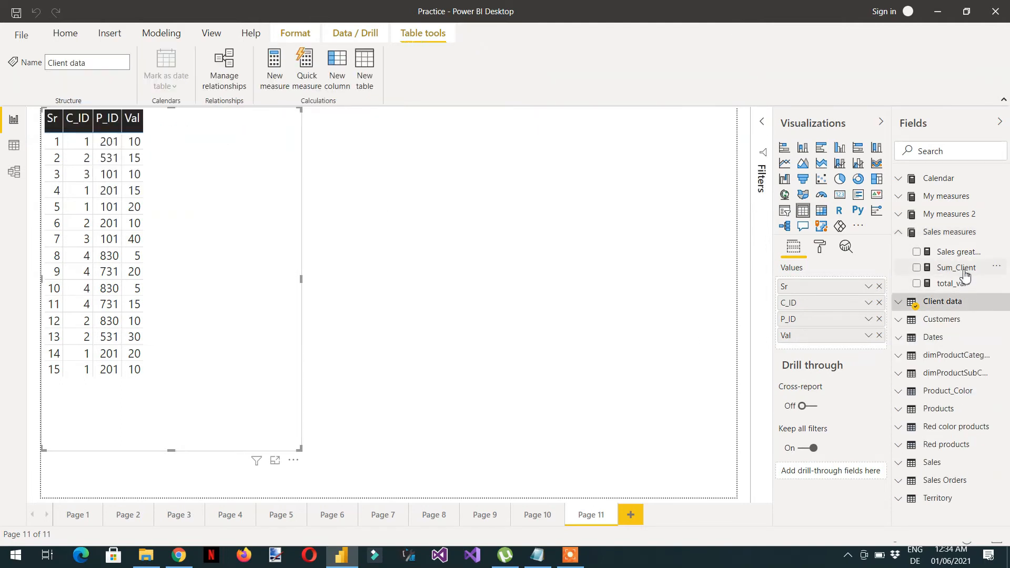
pyautogui.moveTo(960, 269); pyautogui.dragTo(245, 279)
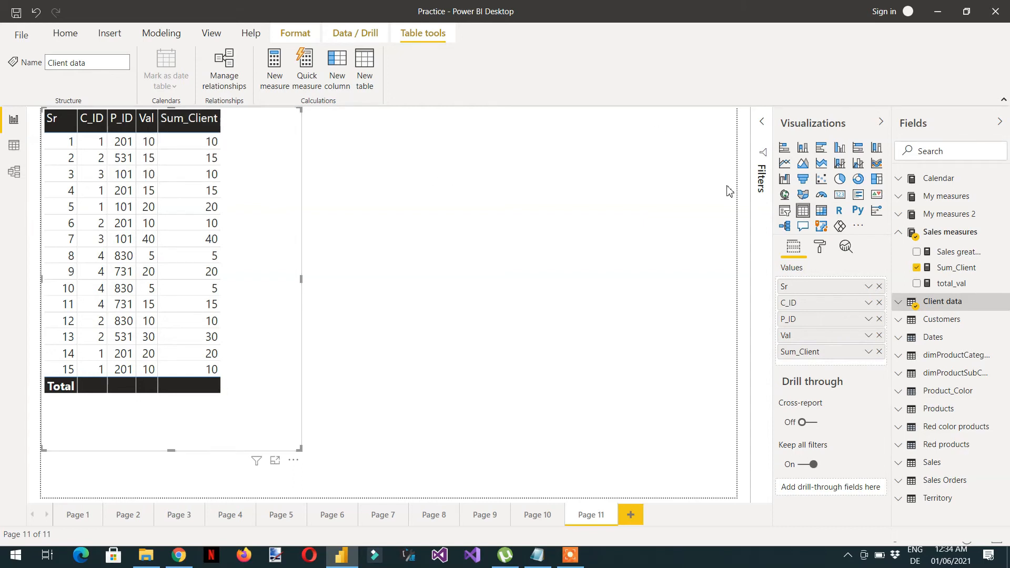
# - Reopen the full Sum_Client formula and examine where the Client variable is used in it
pyautogui.click(956, 270)
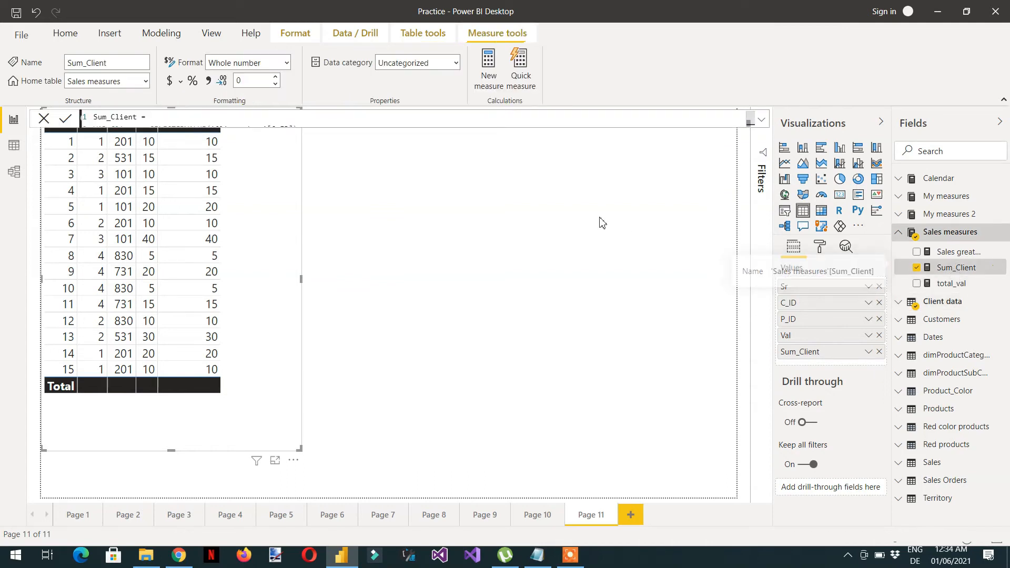
pyautogui.click(763, 123)
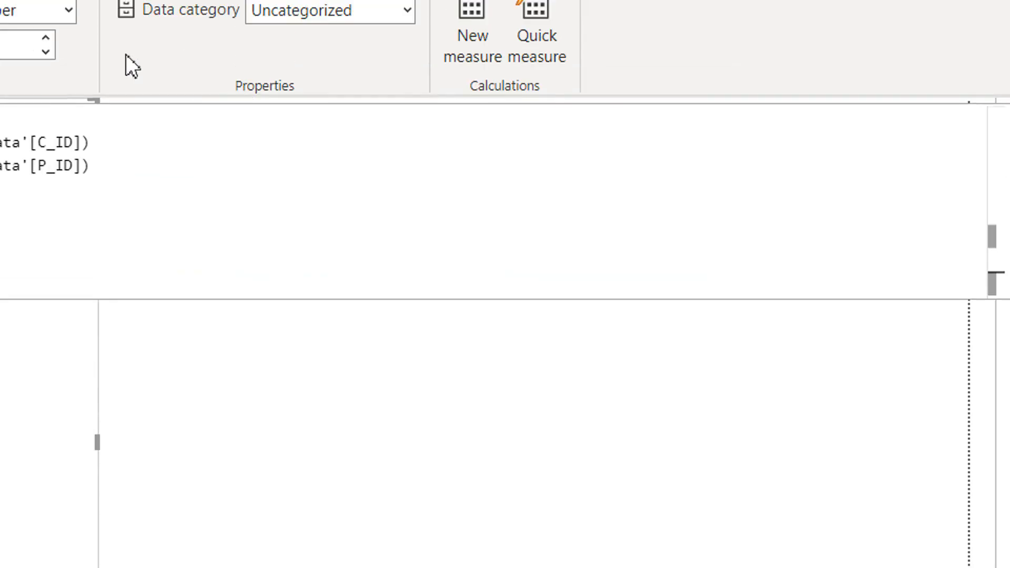
pyautogui.click(115, 130)
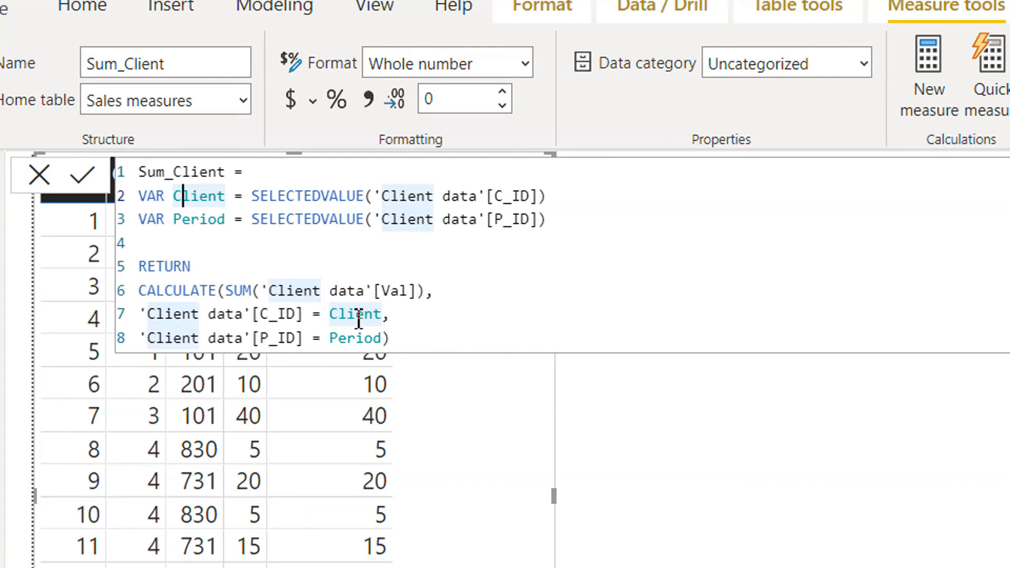
pyautogui.click(82, 175)
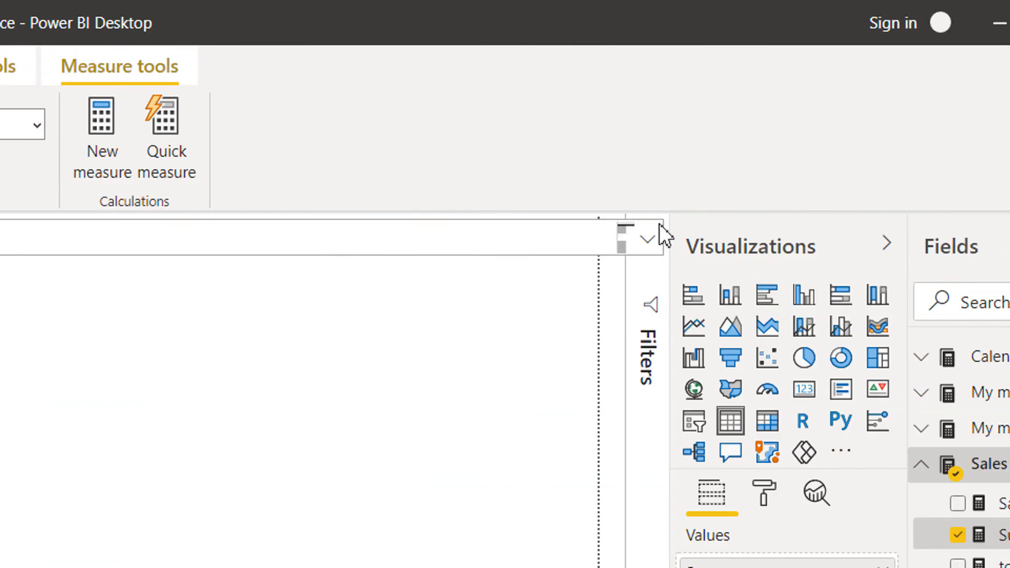
# - Add ALL('Client data') as a third CALCULATE filter on a new line after the Period condition, and collapse the formula
pyautogui.click(650, 240)
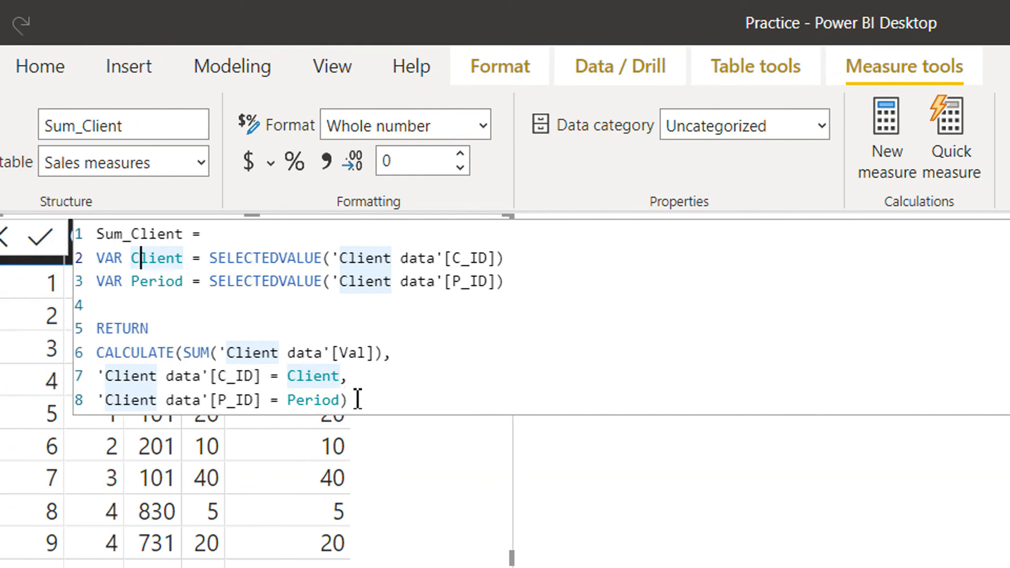
pyautogui.click(353, 400)
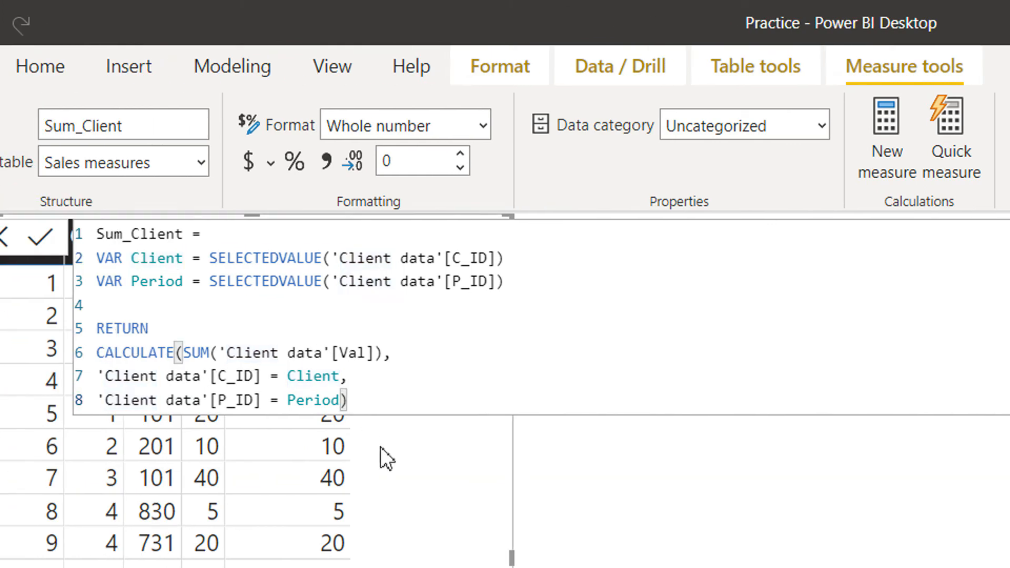
pyautogui.press('Left')
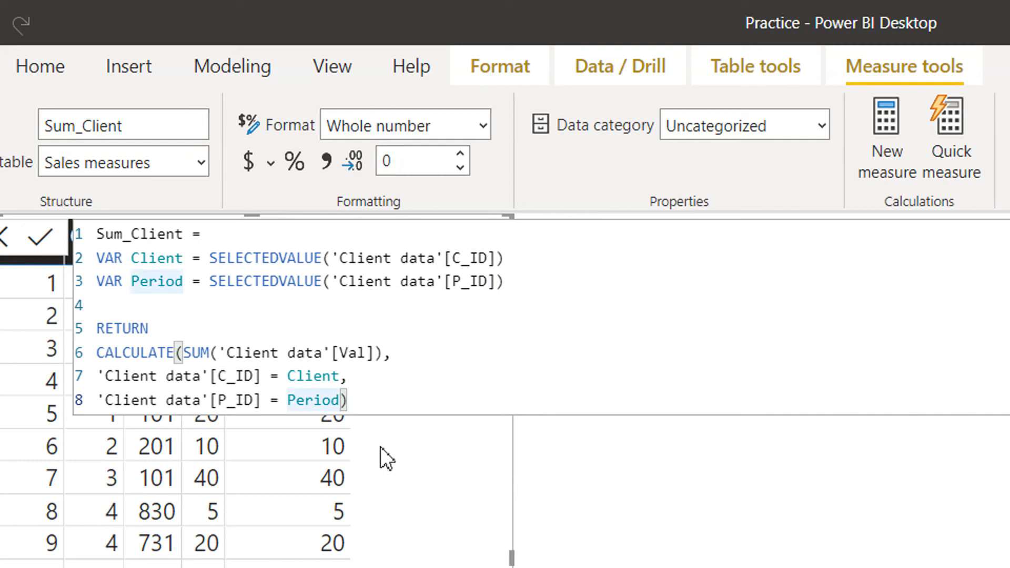
pyautogui.write(',')
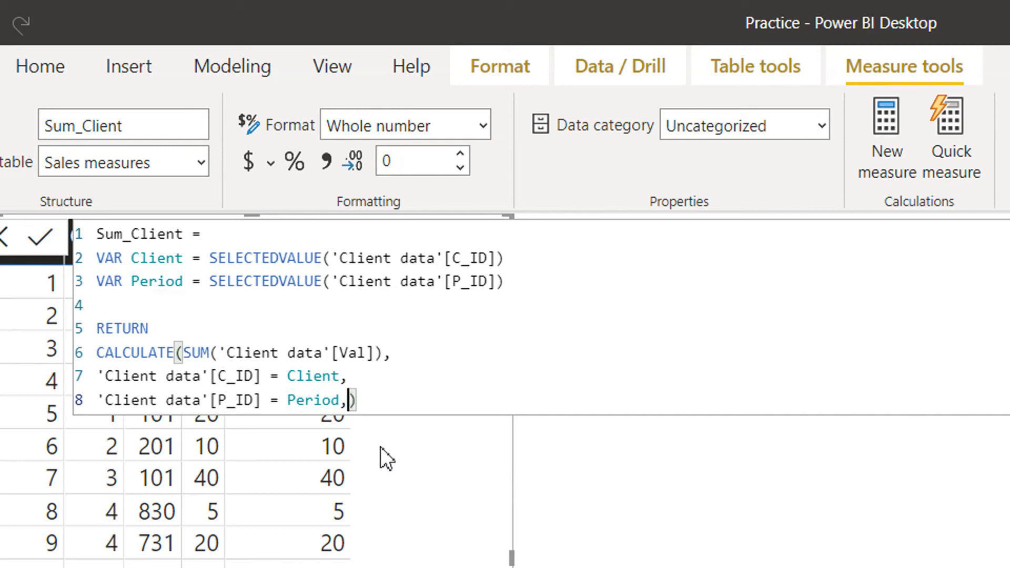
pyautogui.hotkey('shift', 'Return')
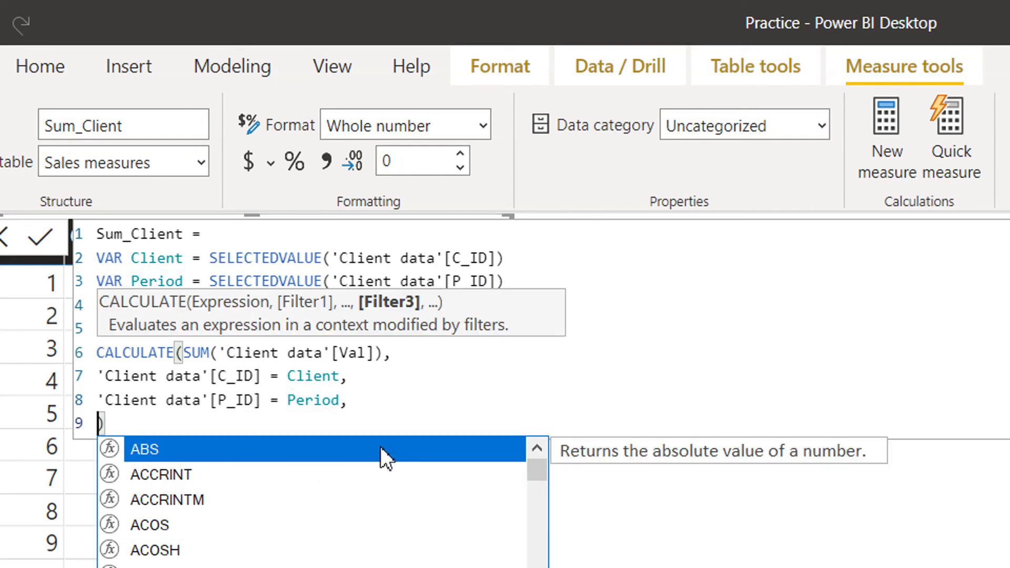
pyautogui.write('all(')
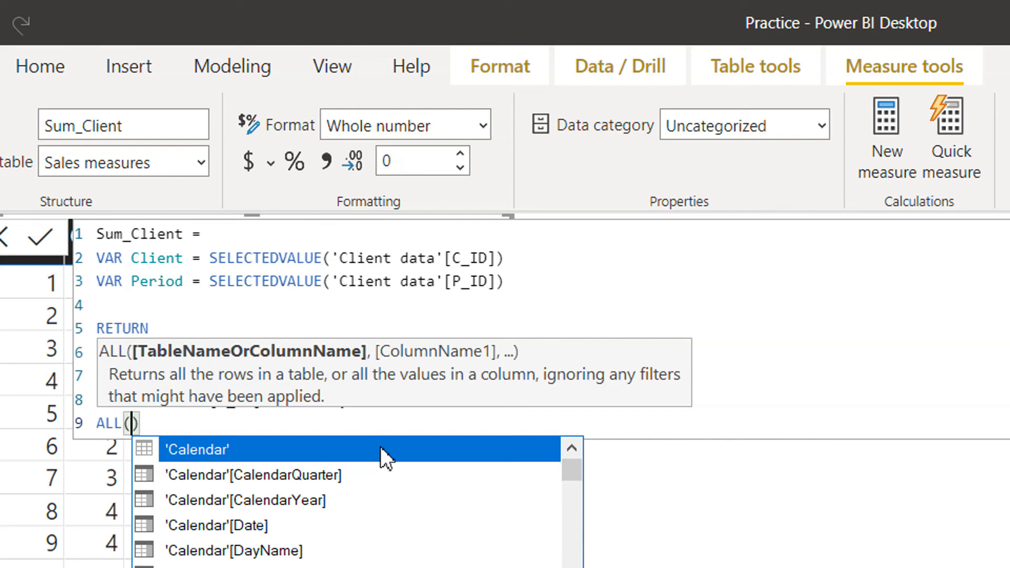
pyautogui.write('cl')
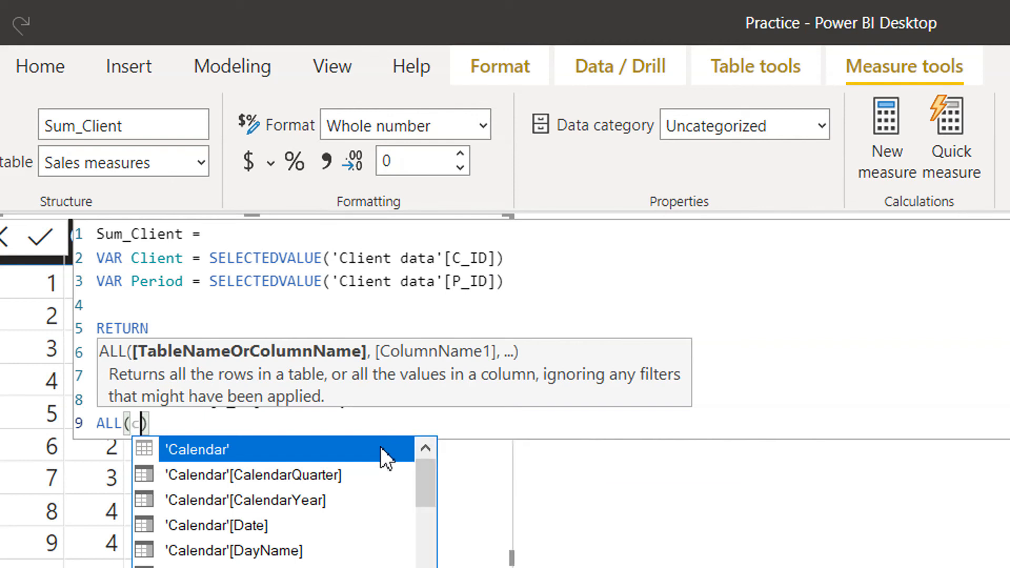
pyautogui.press('Tab')
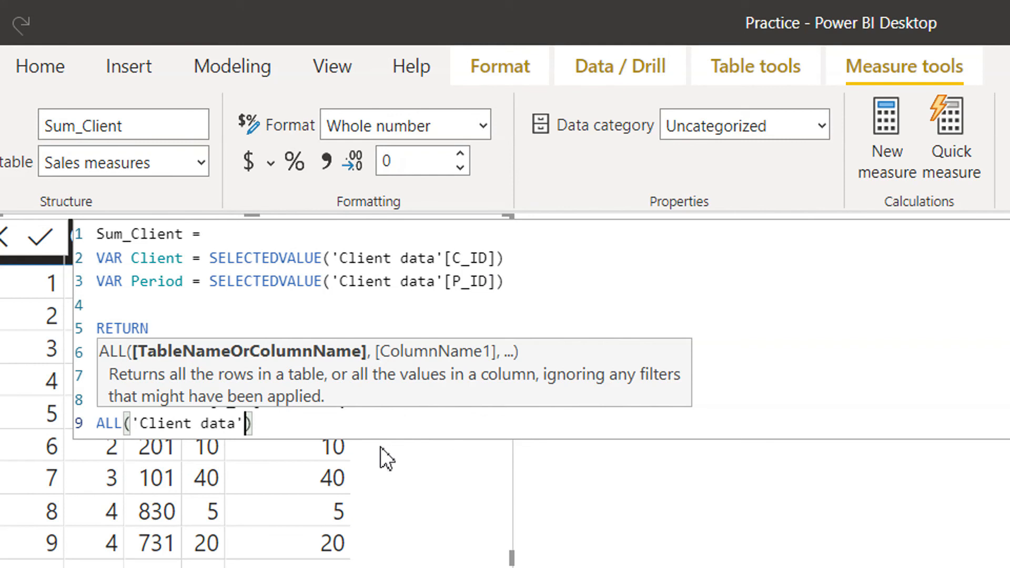
pyautogui.click(333, 431)
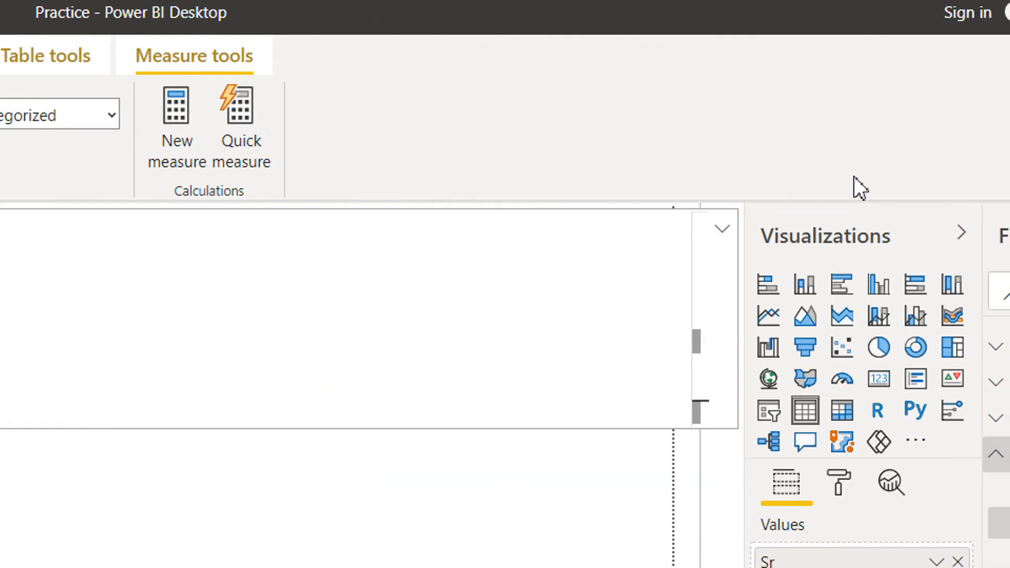
pyautogui.click(943, 230)
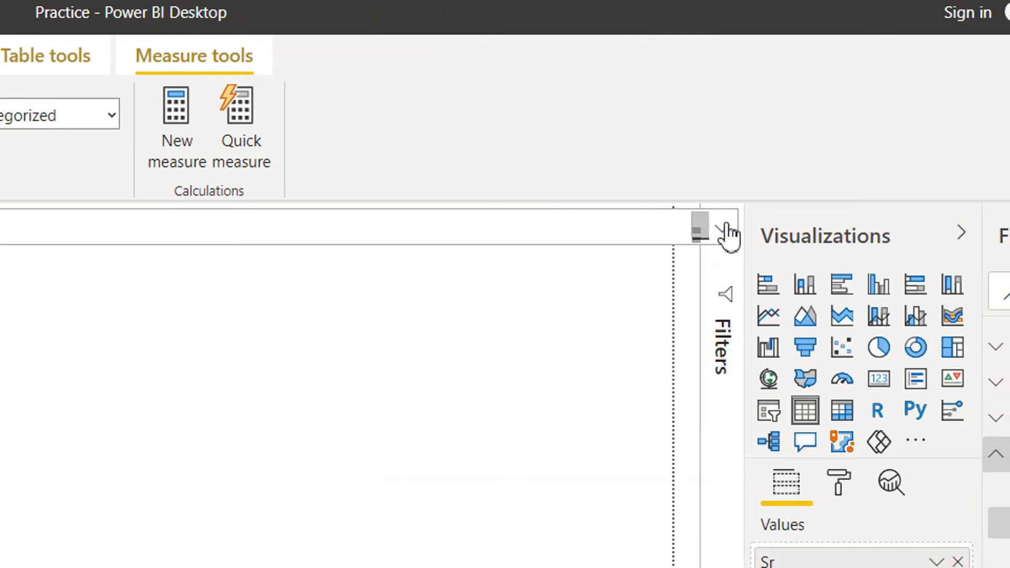